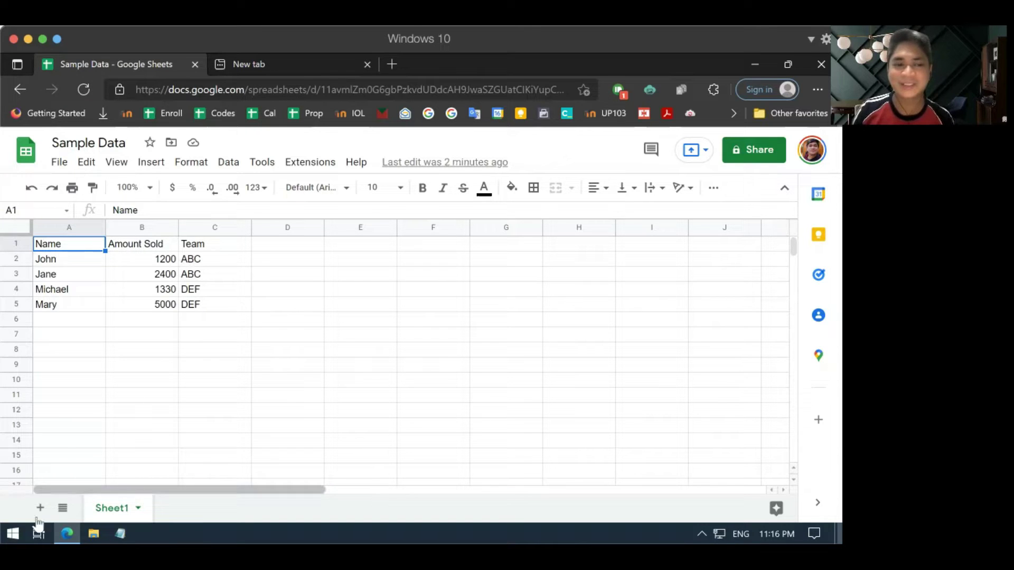
Step: Launch Excel from a Start search for 'excel', create a blank workbook, and move its window aside
click(10, 536)
text(excel)
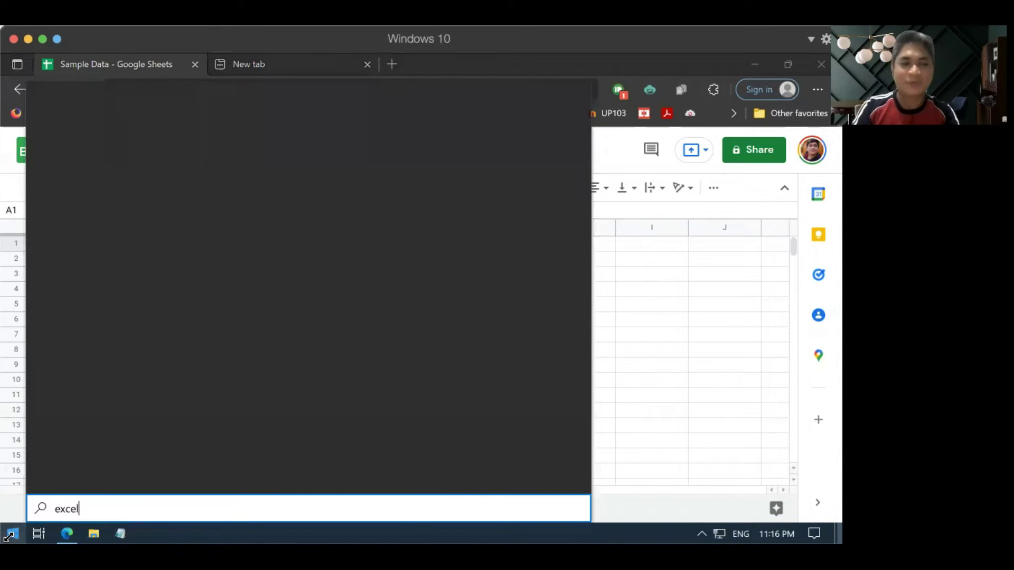
click(99, 167)
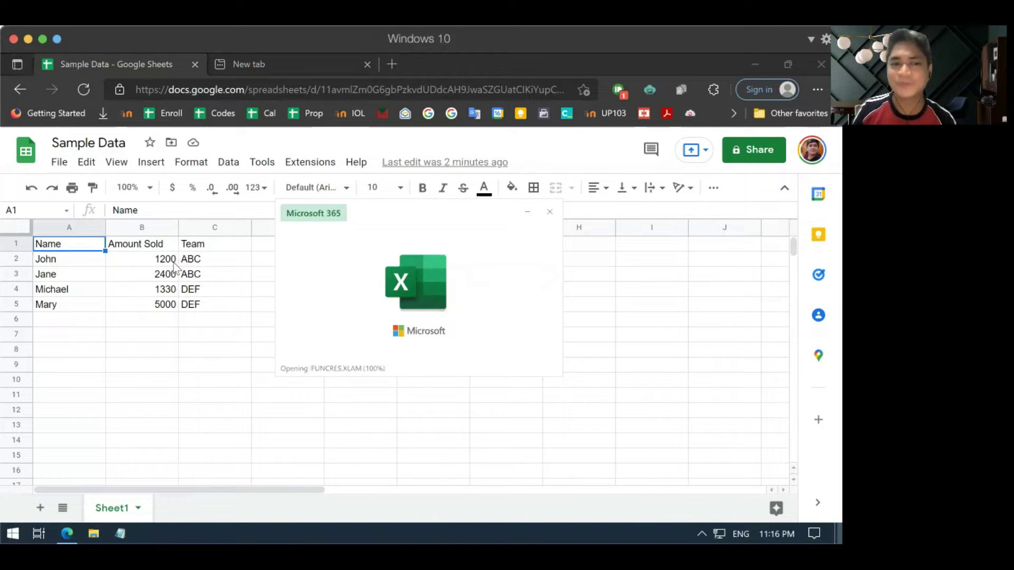
click(242, 259)
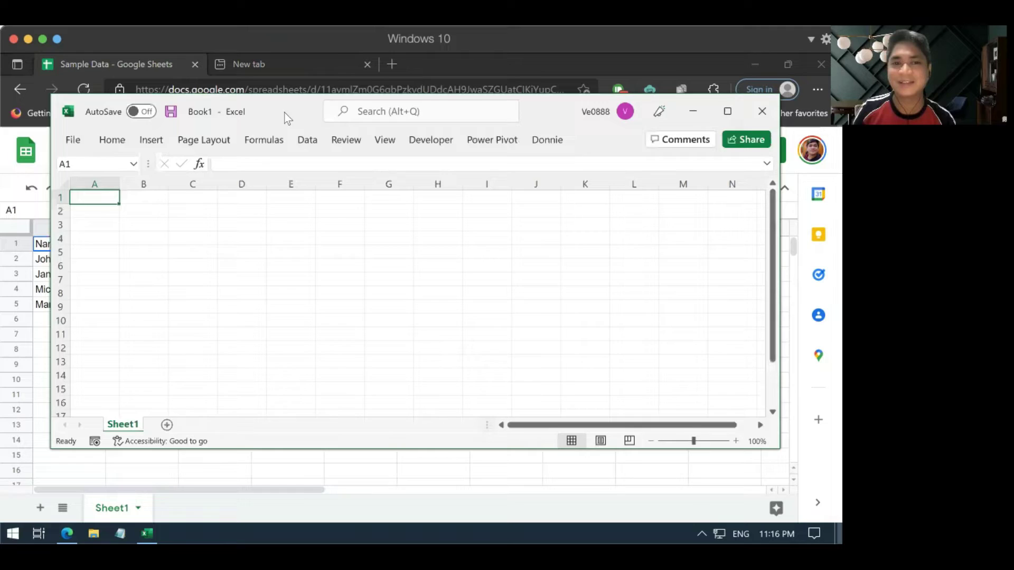
drag(286, 114, 310, 219)
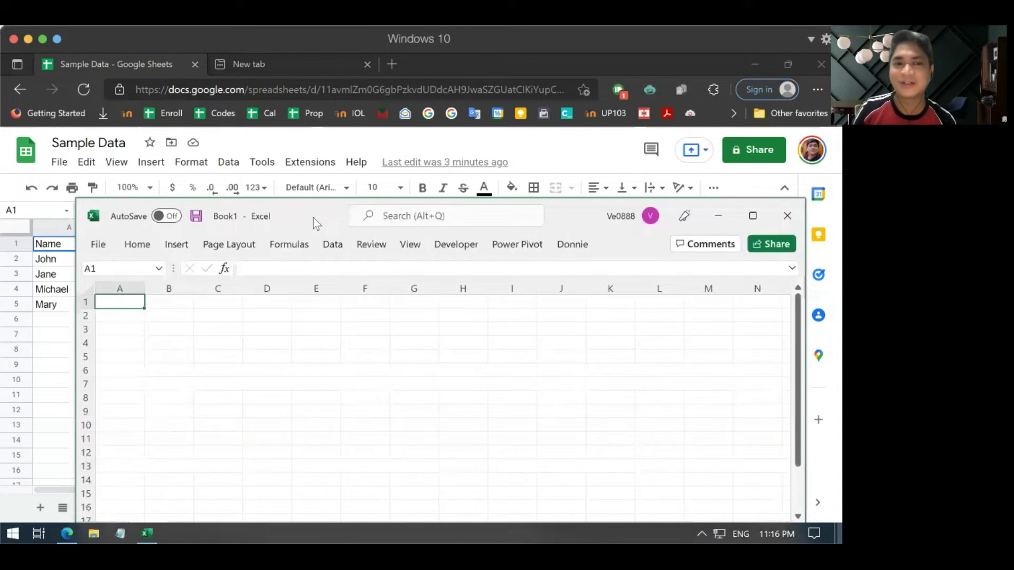
Step: Bring the Google Sheets window to the front and show File > Share with Publish to web
click(67, 245)
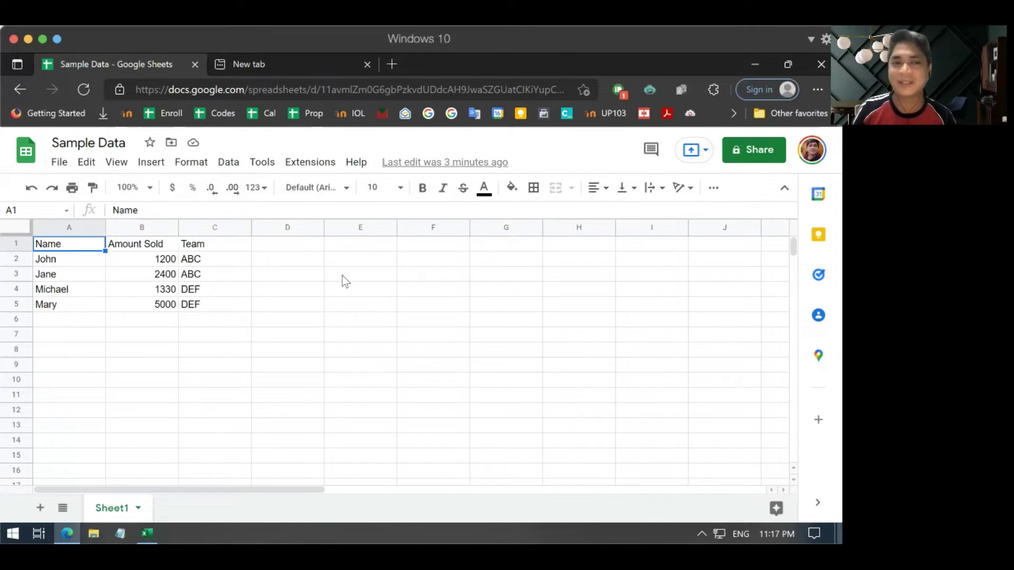
click(60, 165)
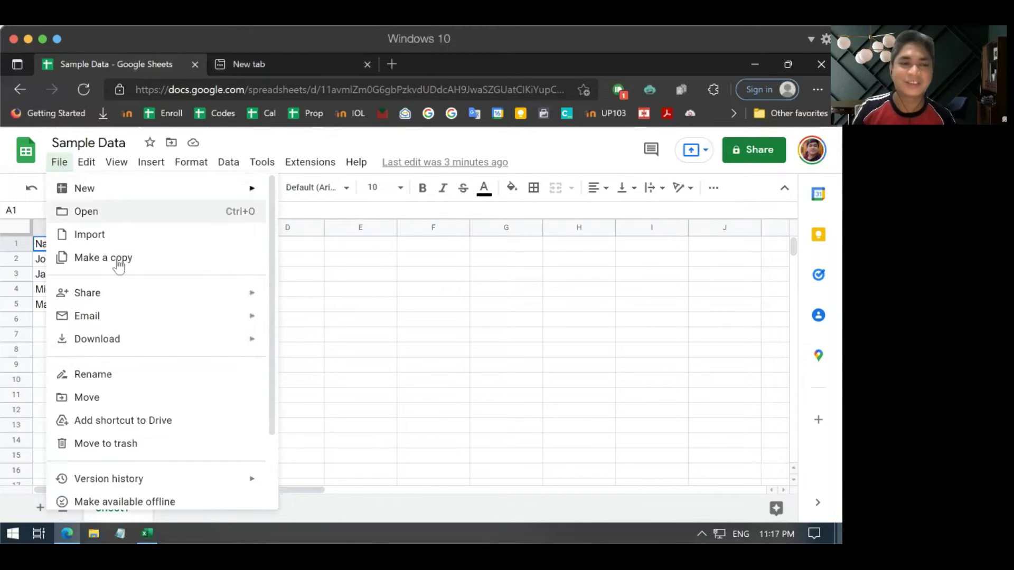
mouse_move(114, 305)
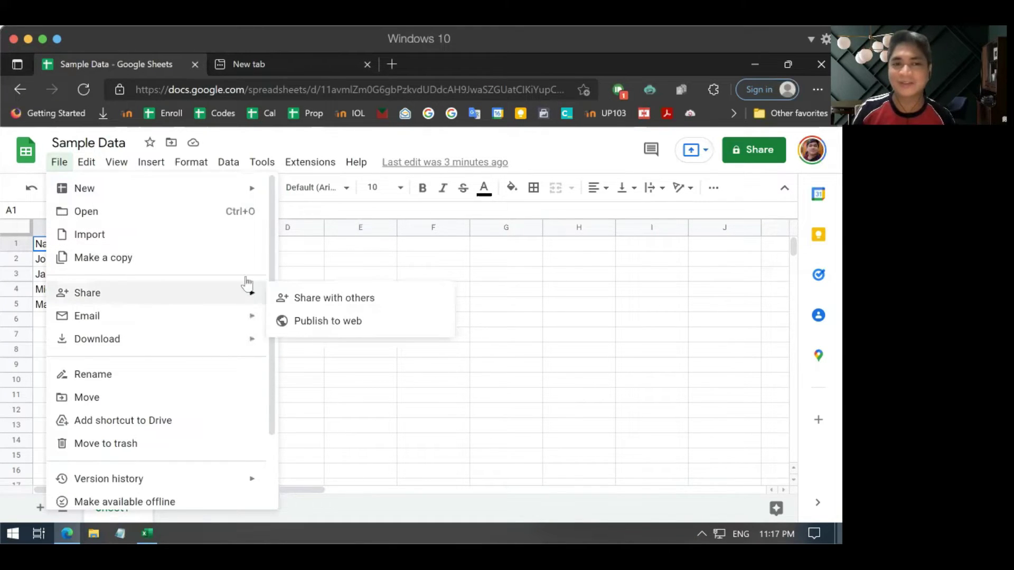
click(363, 261)
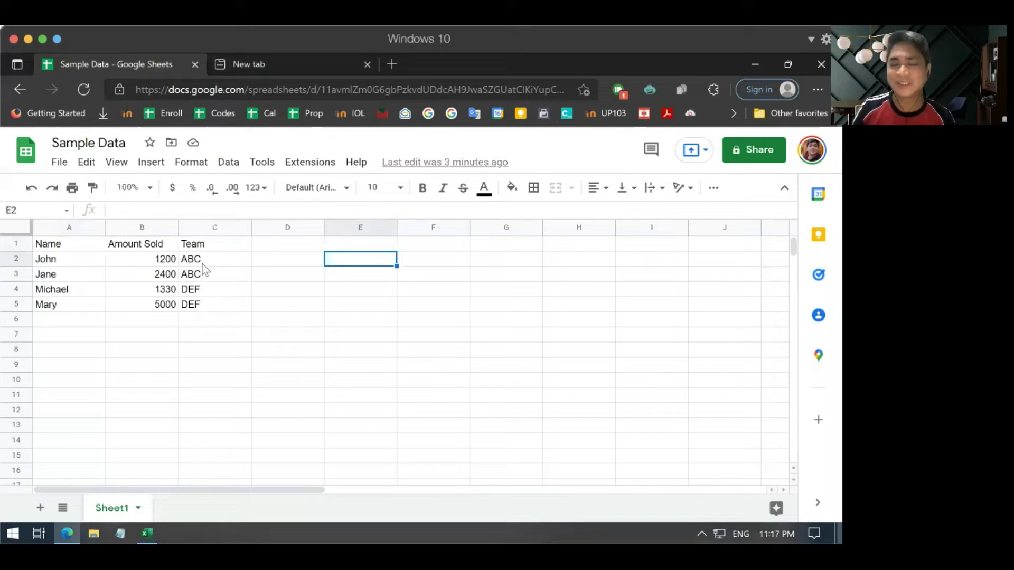
click(60, 164)
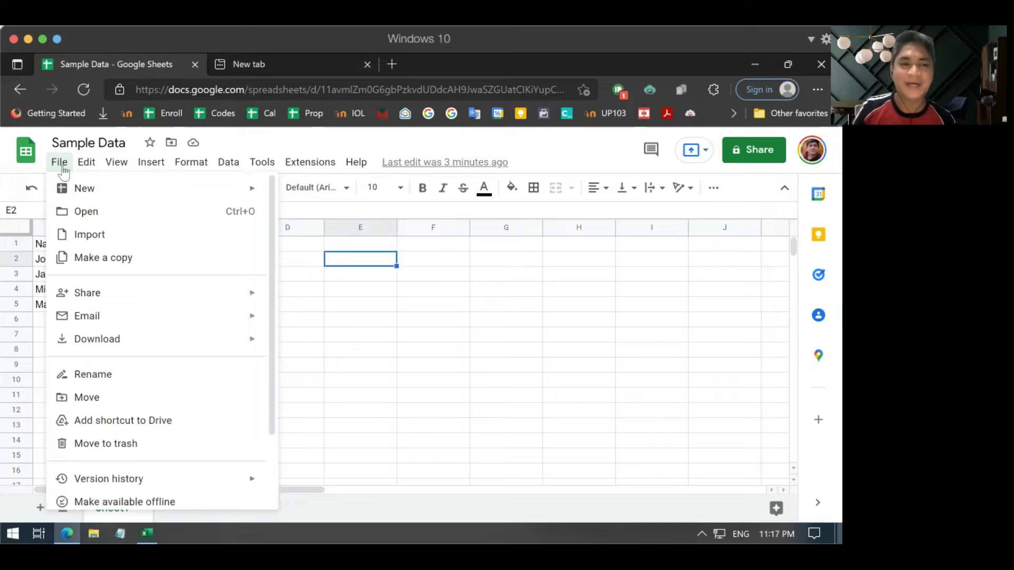
mouse_move(100, 294)
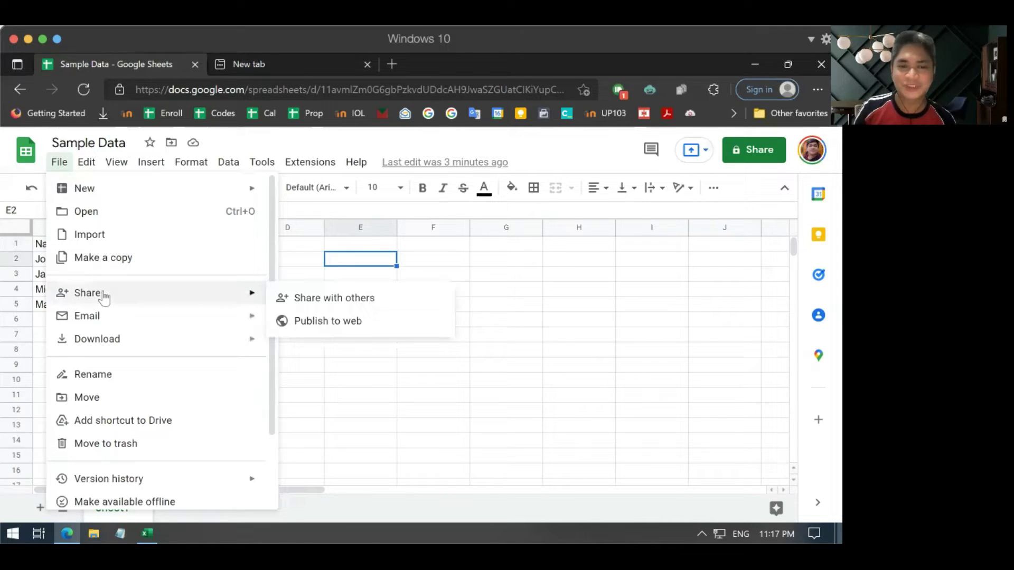
Step: In Publish to web settings, stop publishing Sample Data, confirm with OK, and close the dialog
click(376, 322)
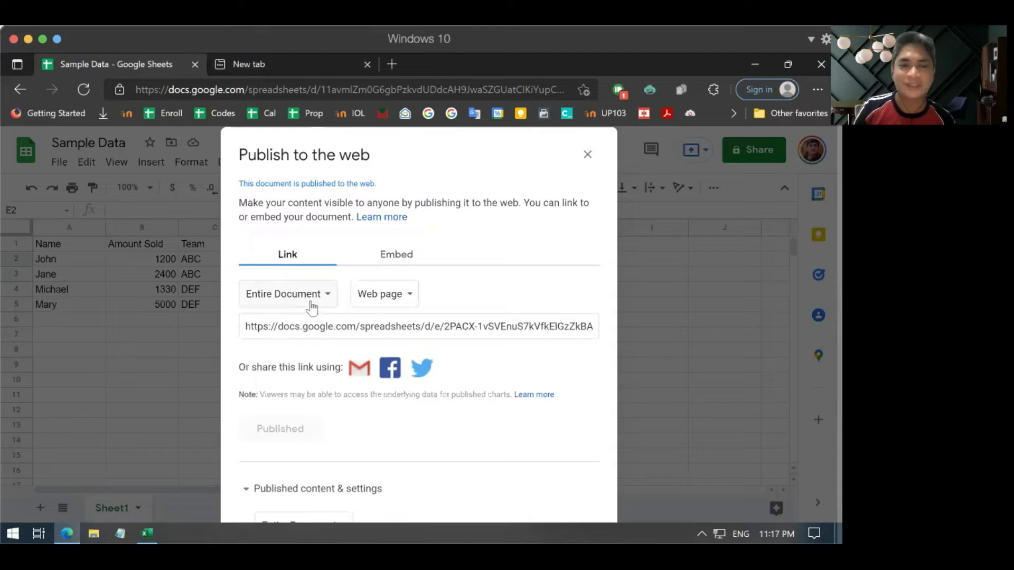
scroll(372, 161, down, 2)
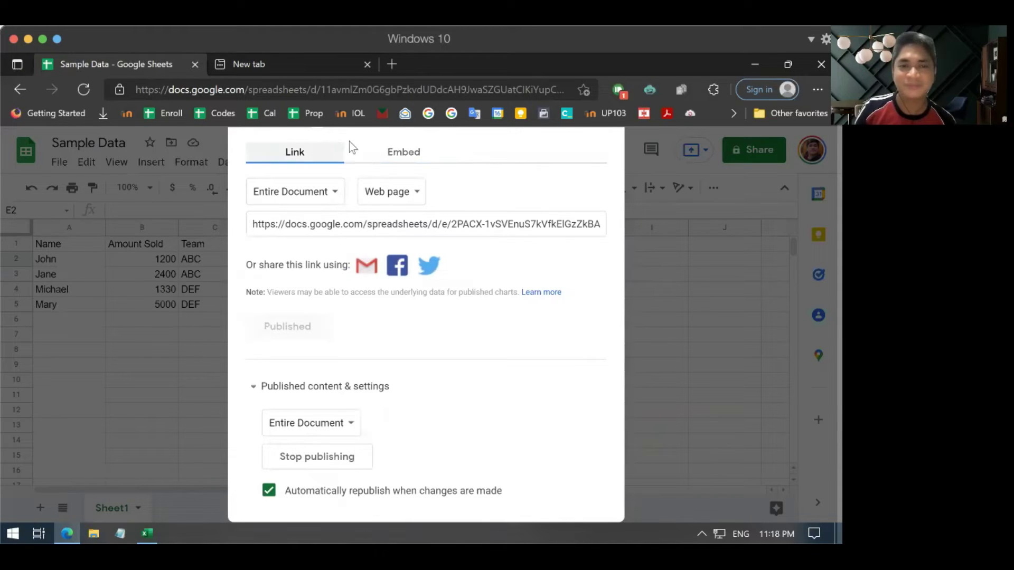
click(313, 464)
click(481, 168)
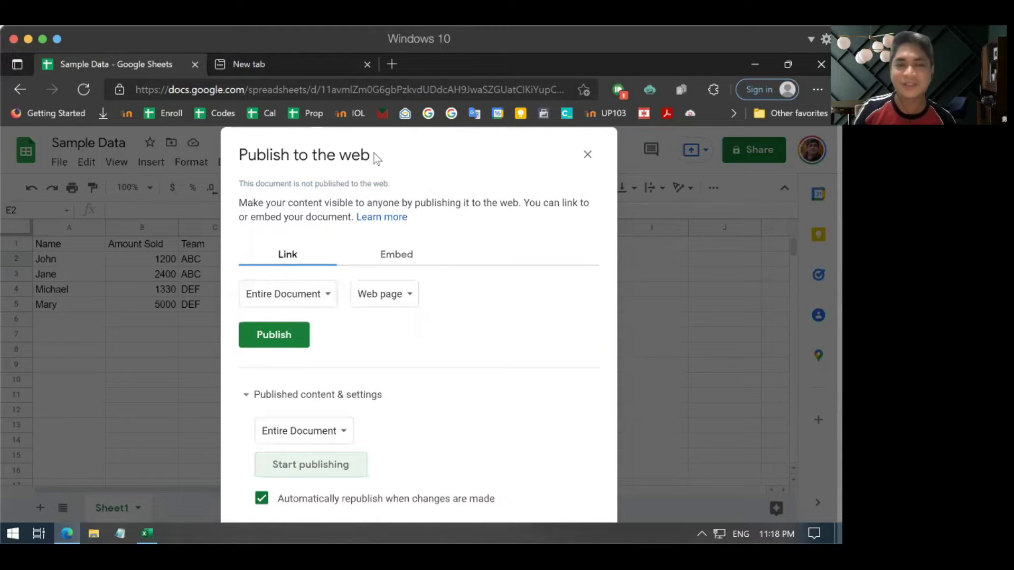
click(601, 147)
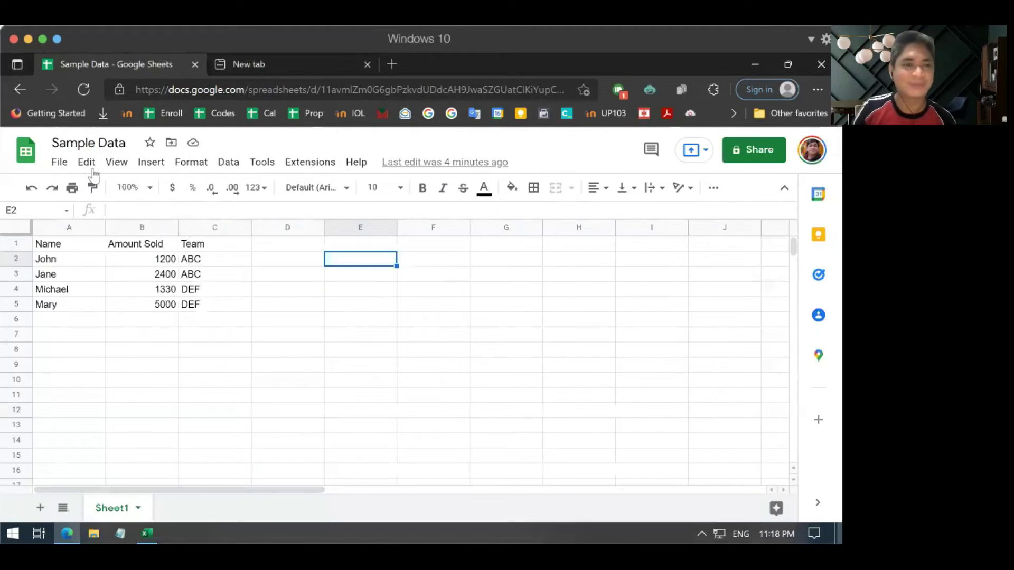
Step: Reopen Publish to web, expand Published content & settings, and leave Automatically republish checked
click(59, 162)
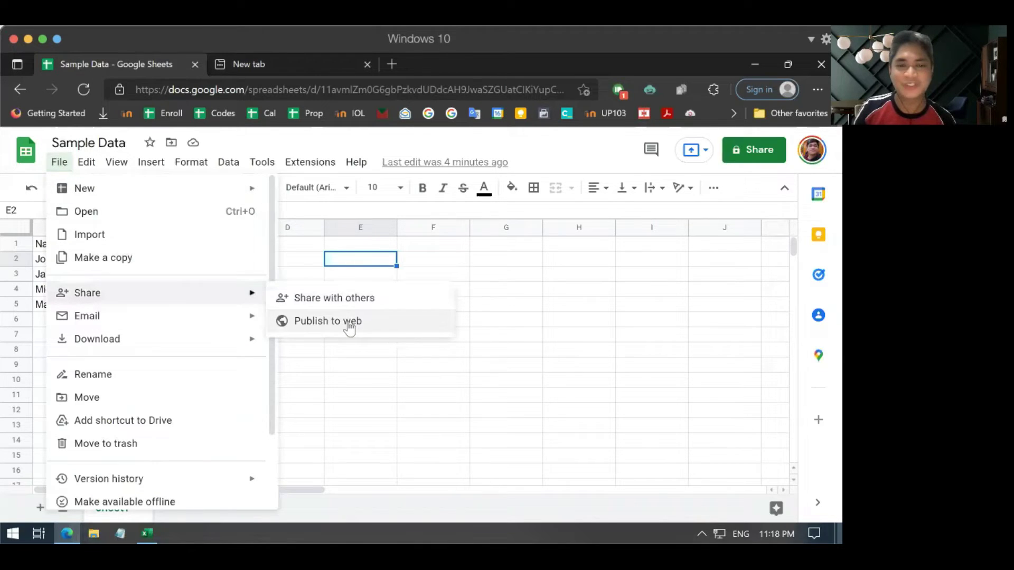
click(353, 324)
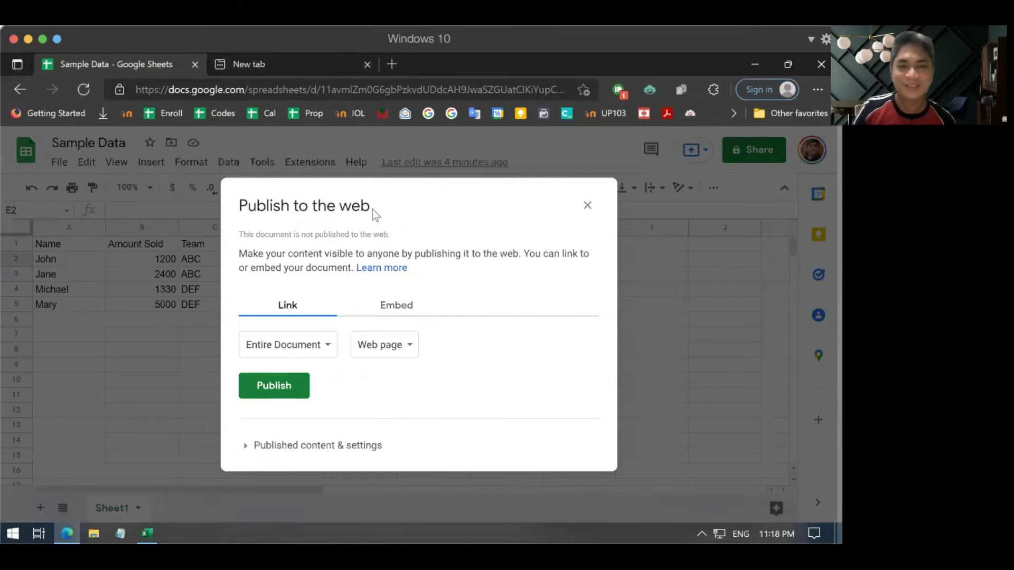
drag(394, 211, 404, 157)
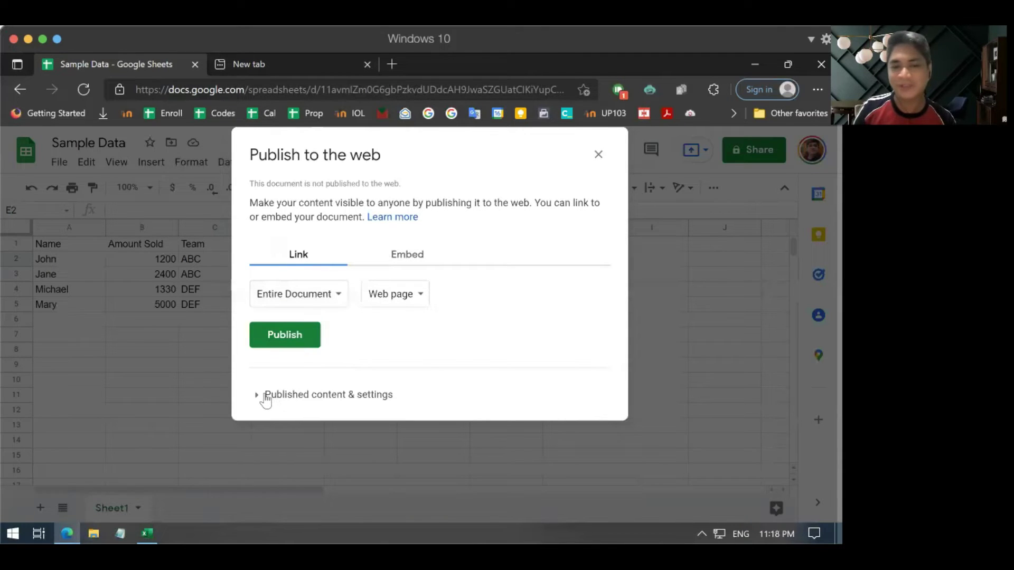
click(266, 400)
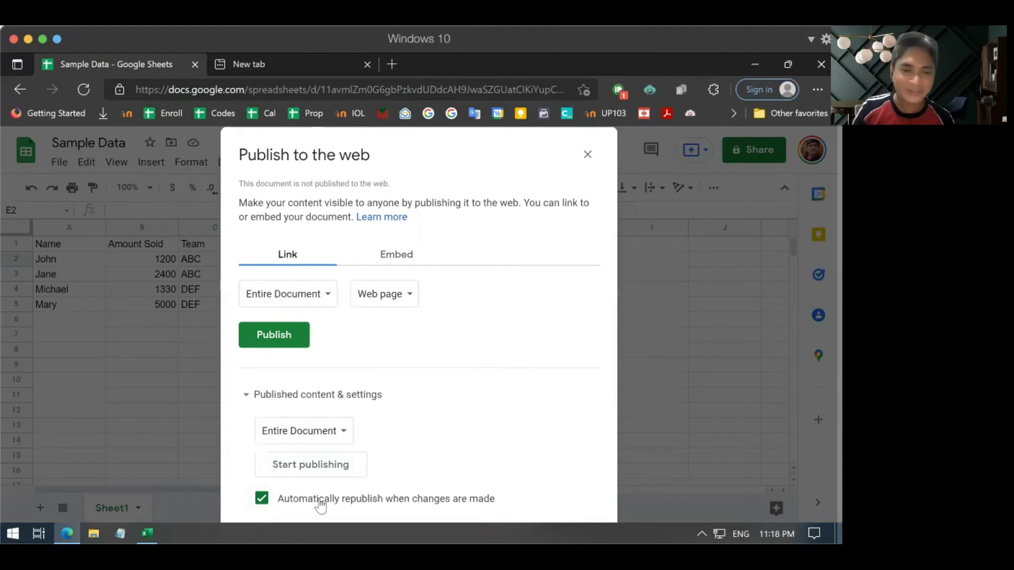
click(262, 500)
click(262, 500)
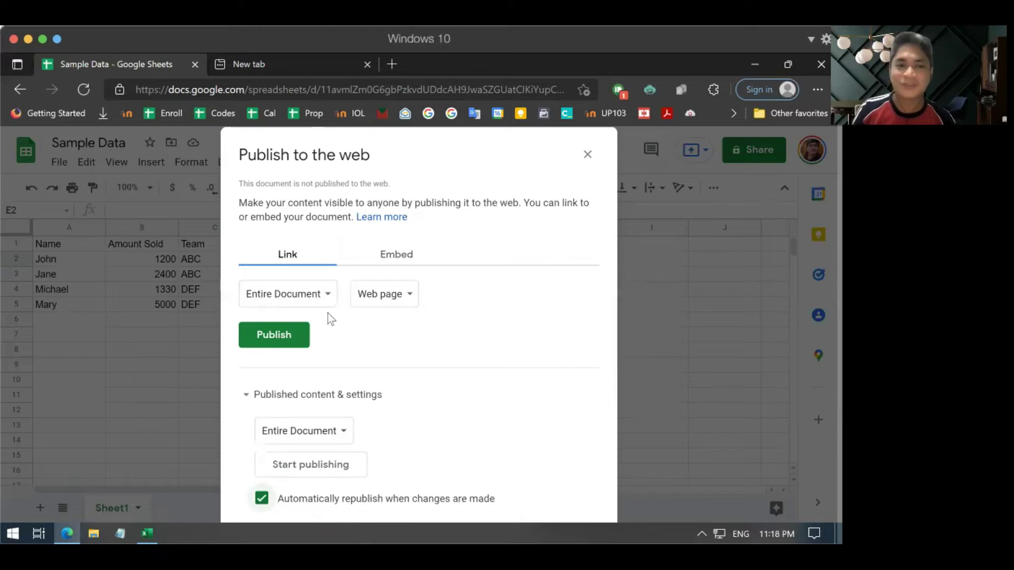
Step: Change the format from Web page to Comma-separated values (.csv) and publish the entire document
click(249, 398)
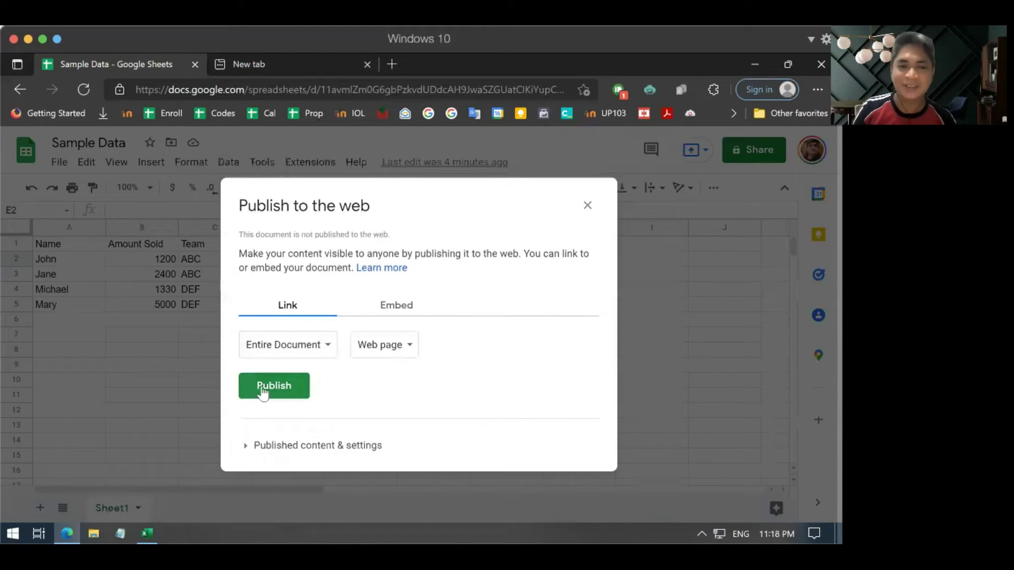
click(249, 446)
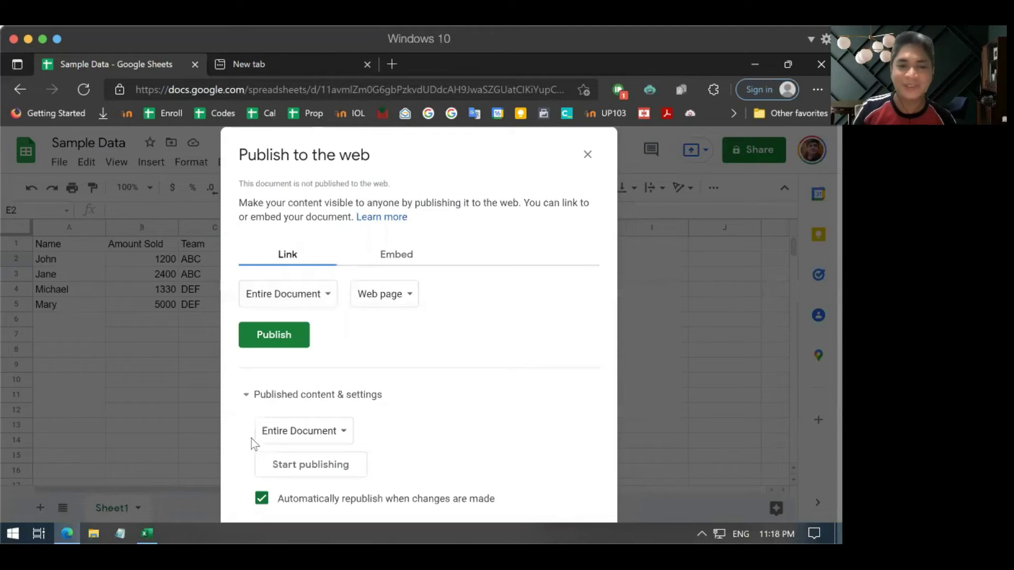
click(249, 396)
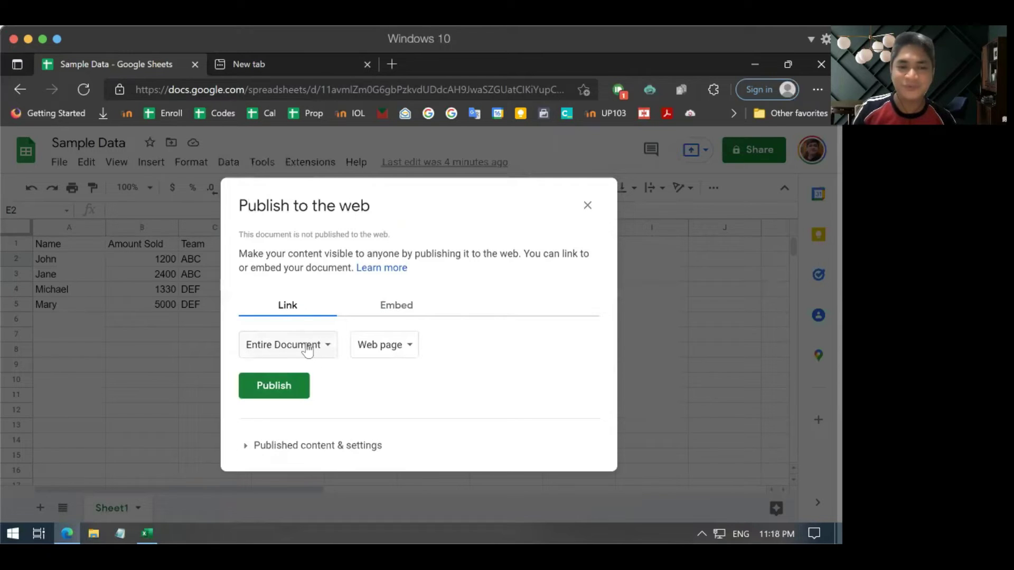
click(392, 347)
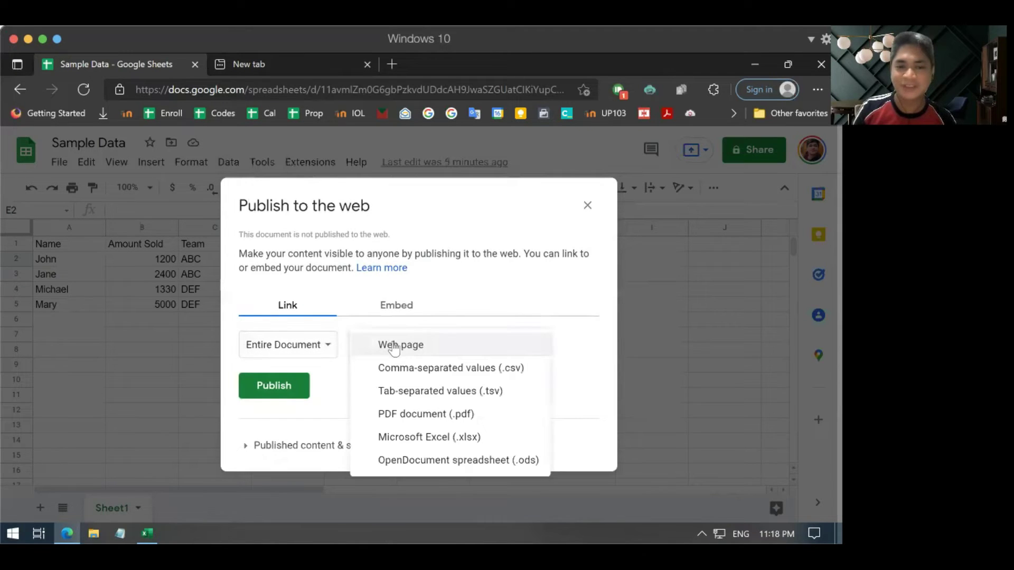
click(435, 370)
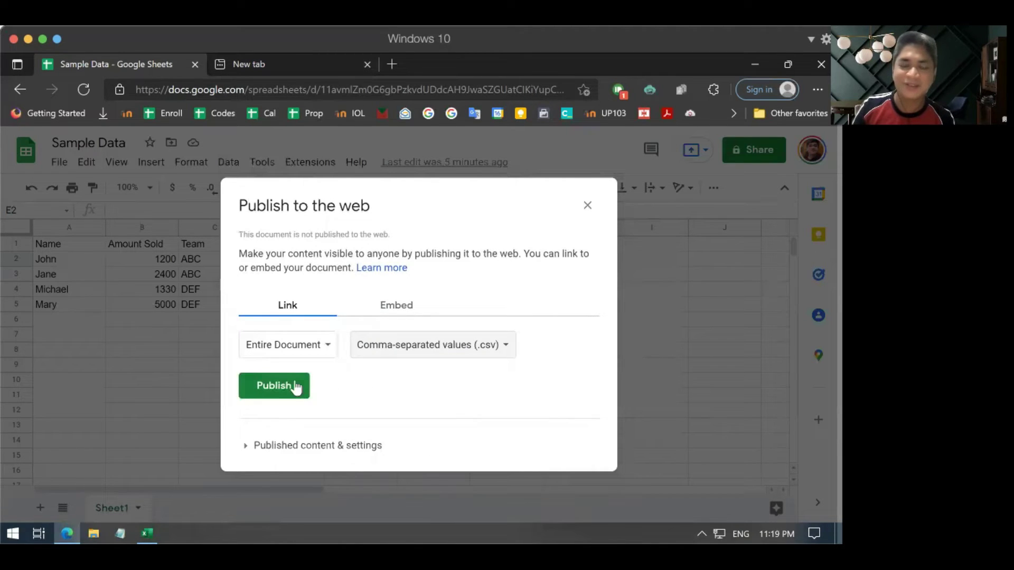
click(274, 391)
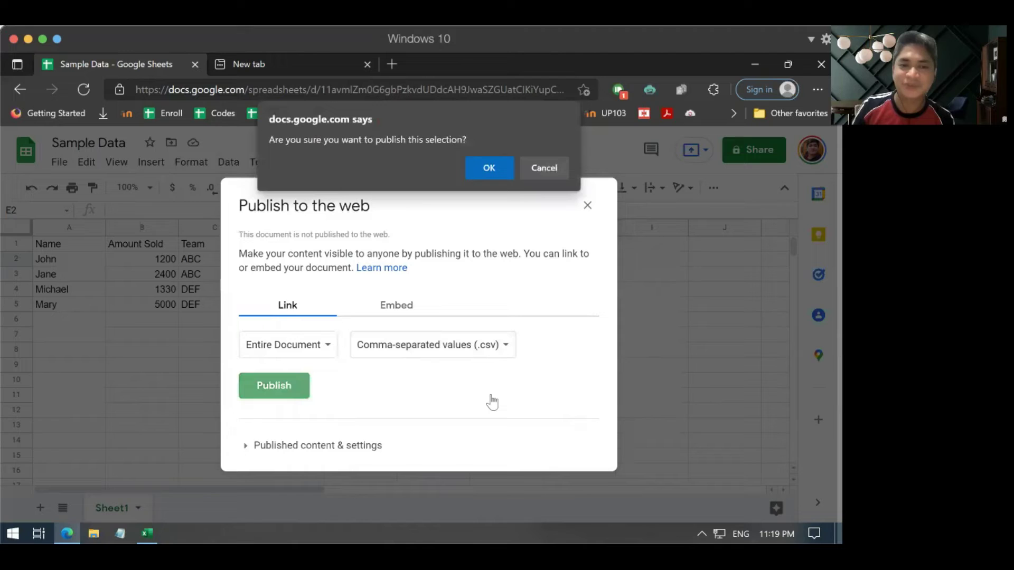
Step: Confirm publishing and copy the published CSV link
click(491, 169)
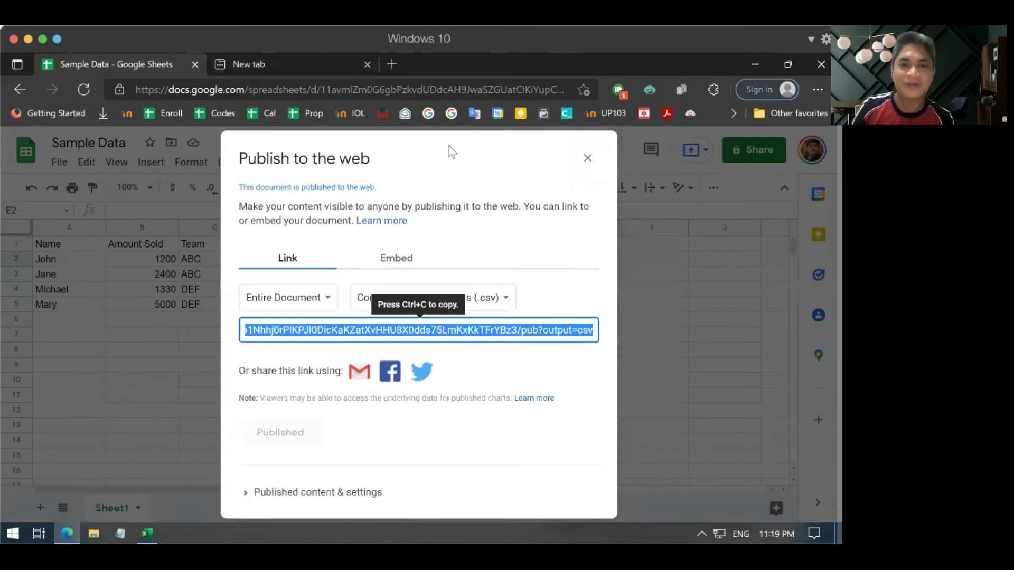
click(455, 145)
click(405, 330)
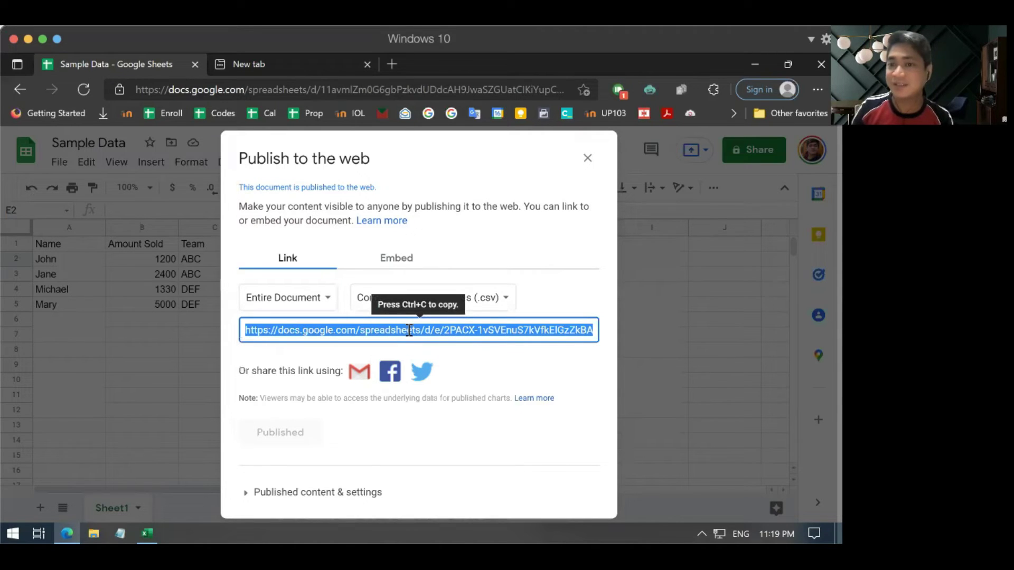
right_click(409, 331)
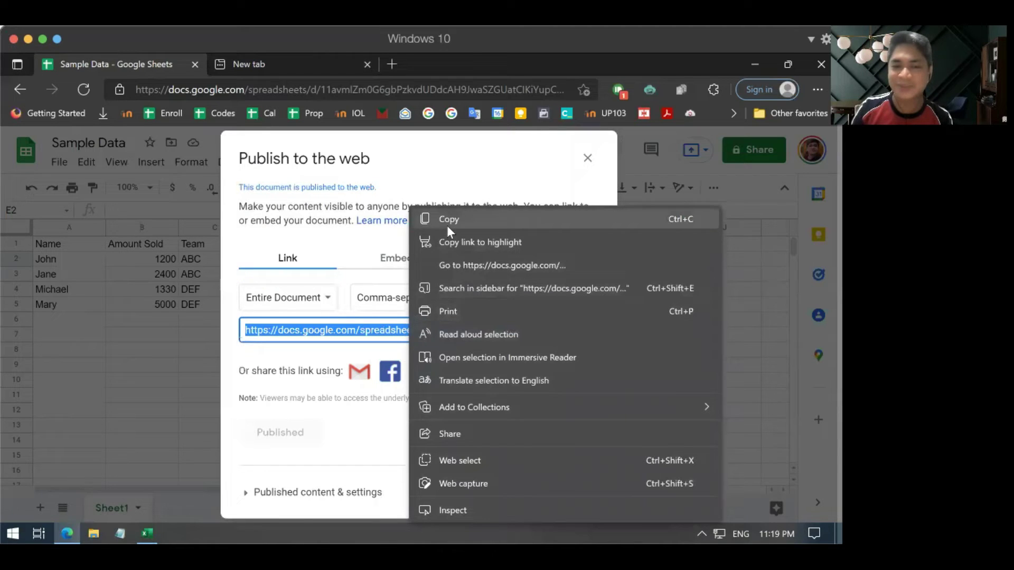
click(384, 330)
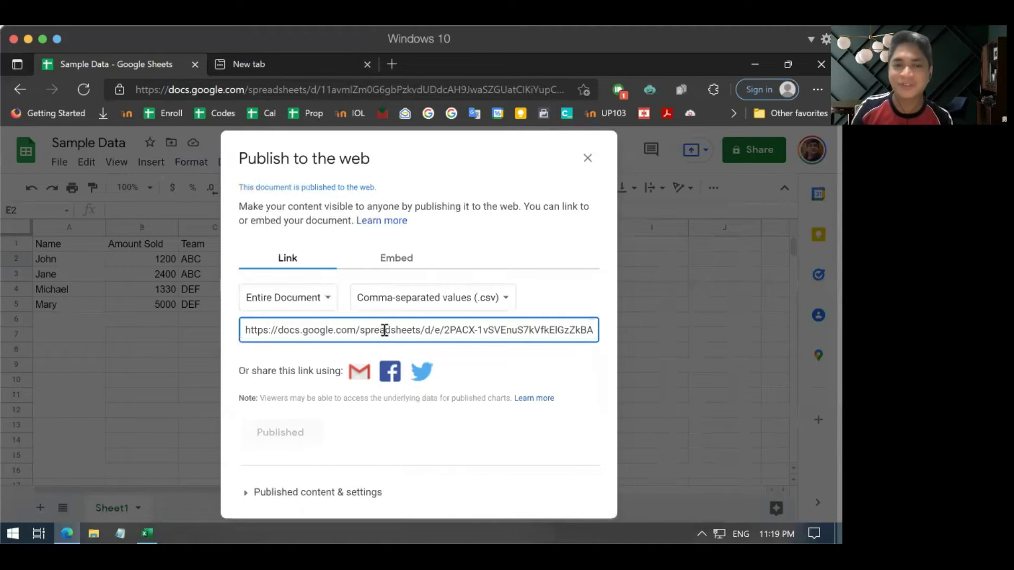
Step: Reselect the entire published CSV link, copy it again, and switch to the blank Excel workbook
double_click(384, 330)
click(383, 331)
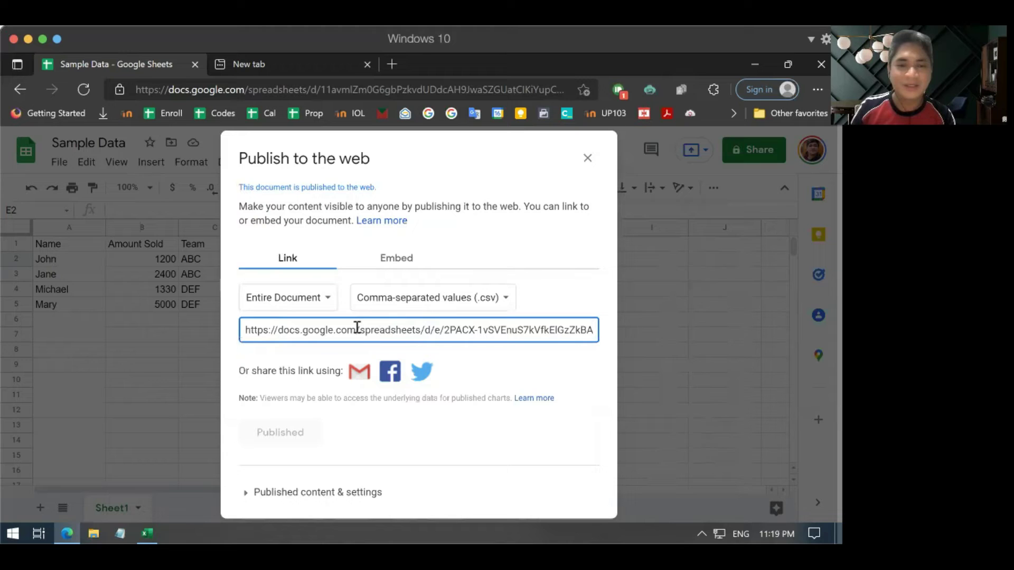
double_click(374, 330)
triple_click(375, 331)
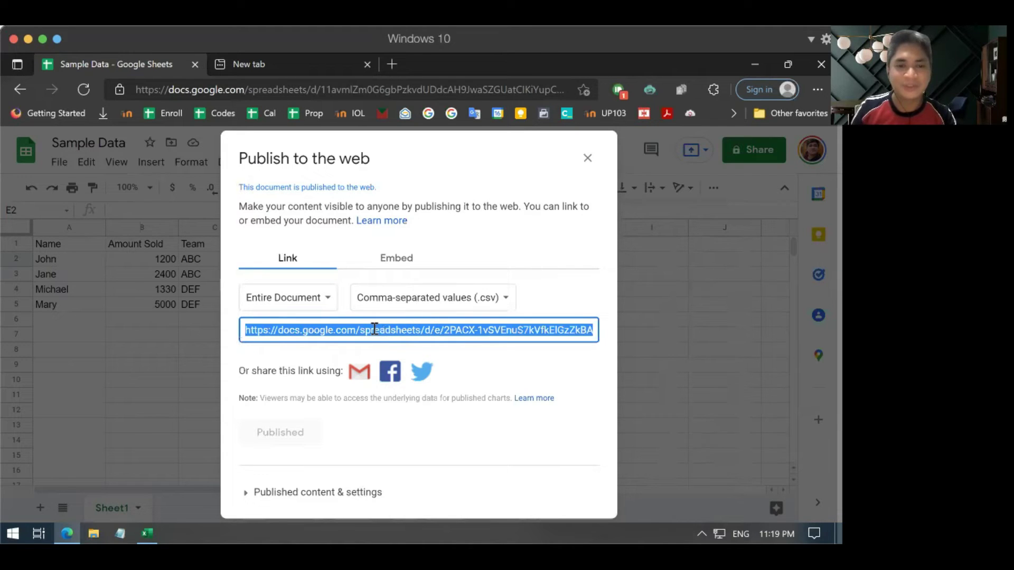
right_click(373, 330)
click(413, 220)
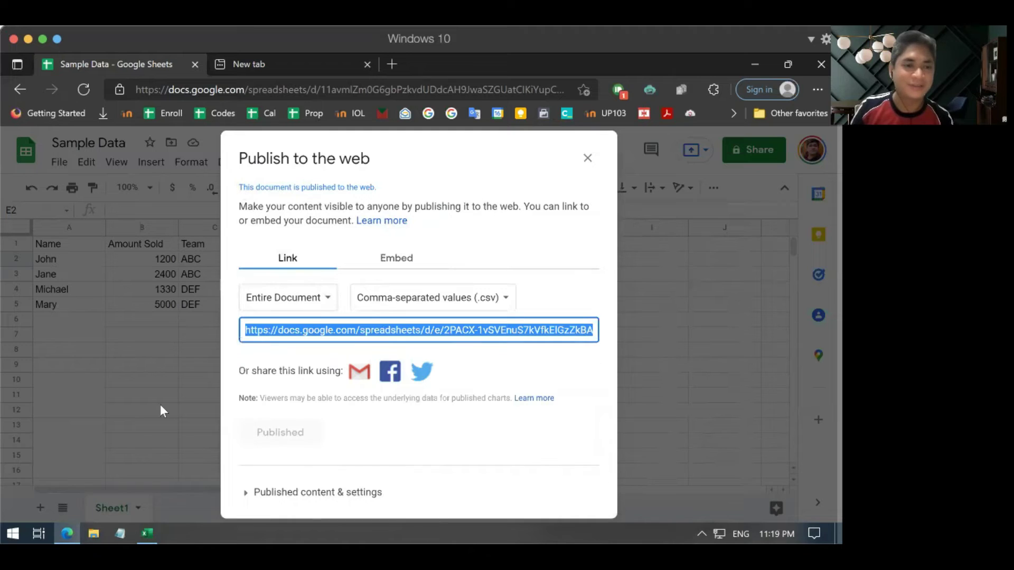
click(149, 533)
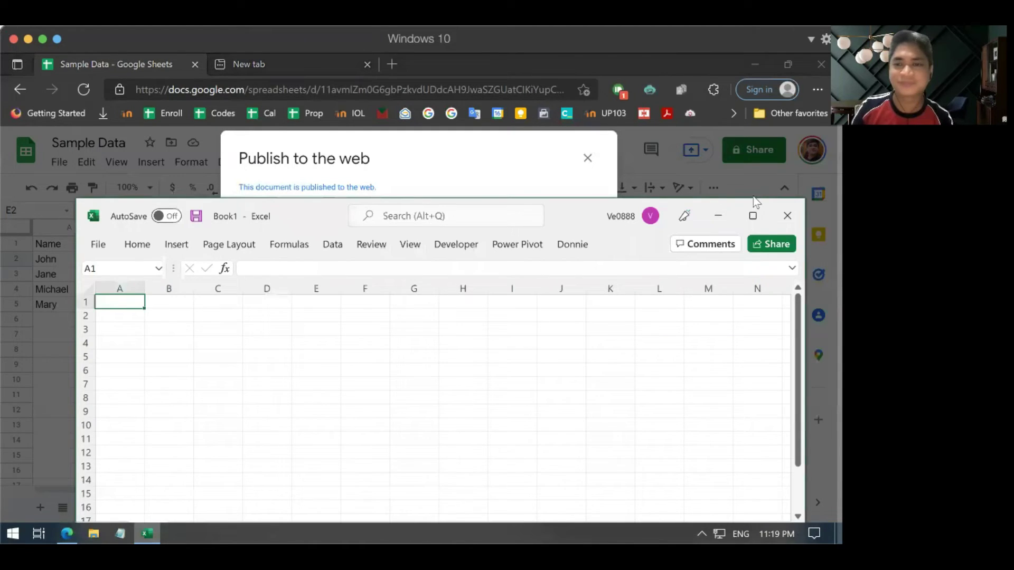
Step: Maximize the Excel window and show the Data tab's import commands
click(753, 216)
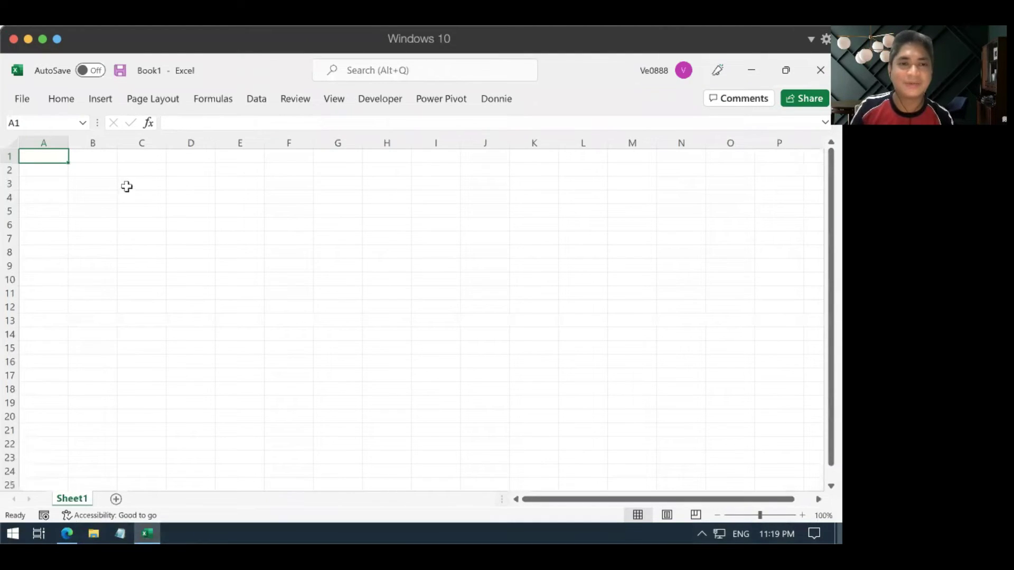
click(262, 100)
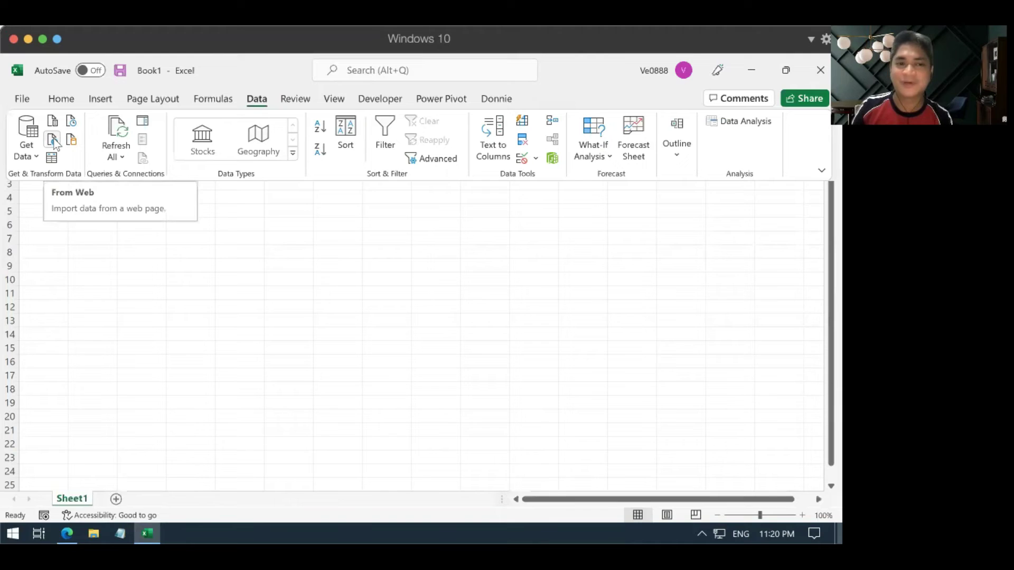
Step: In From Web, paste the published CSV link as the URL, close the Sheets publish dialog, and confirm with OK
click(53, 140)
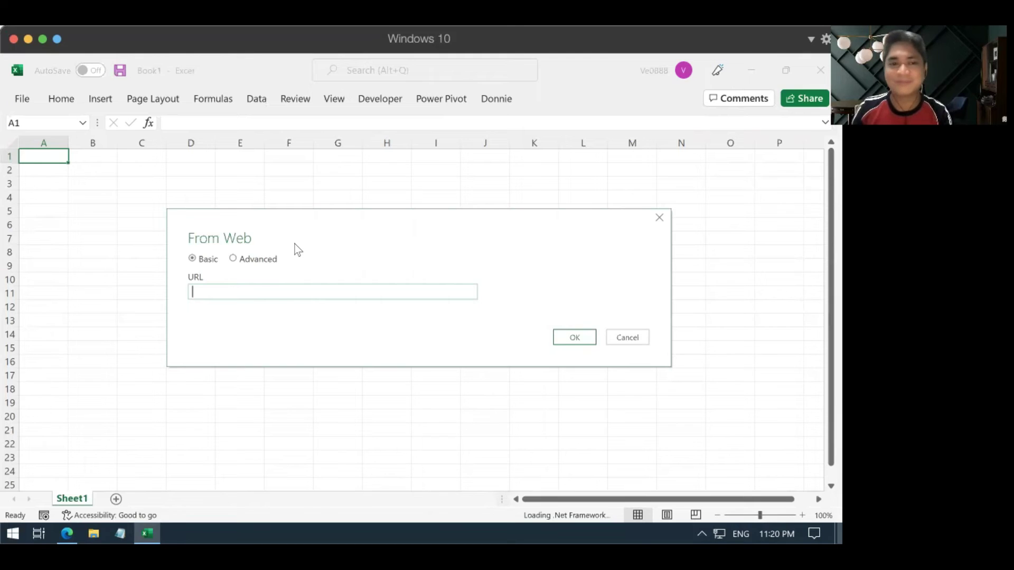
right_click(215, 292)
click(241, 344)
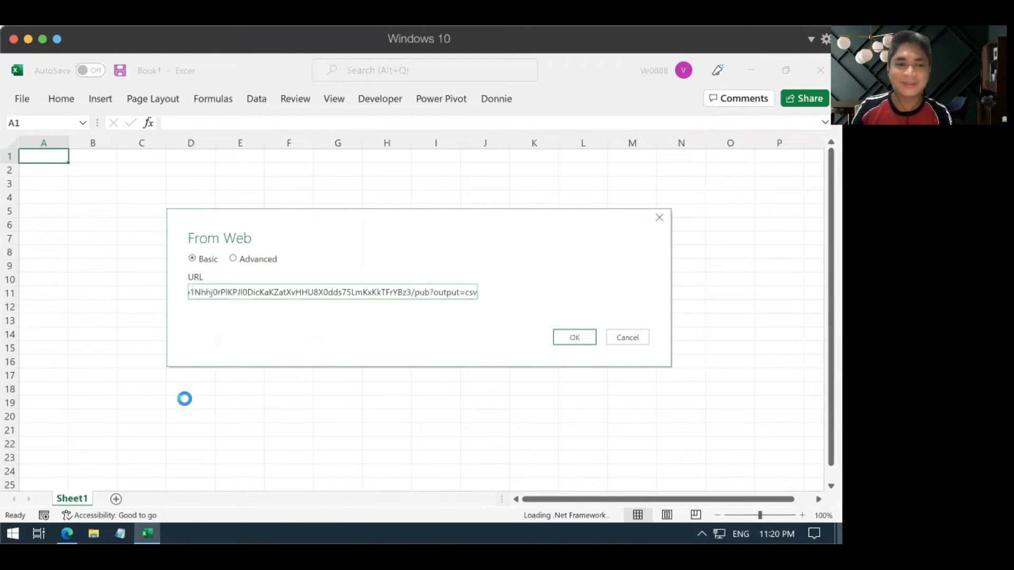
click(68, 533)
click(279, 330)
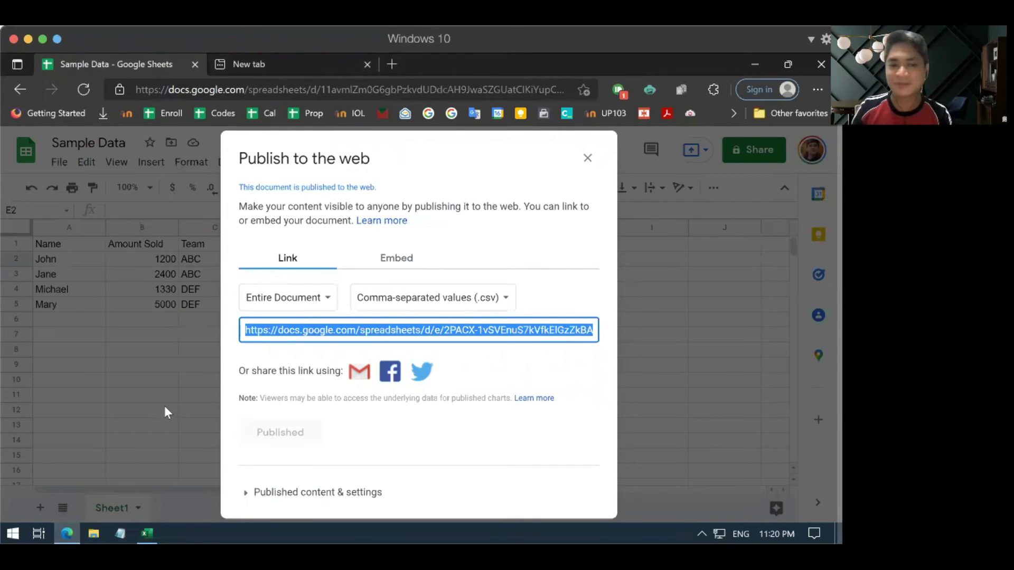
click(589, 158)
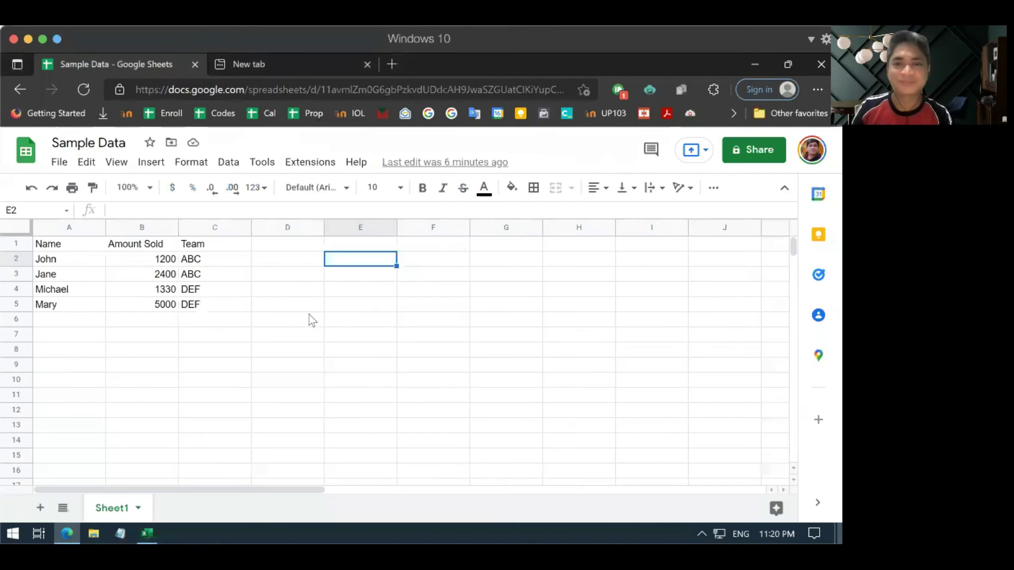
click(150, 532)
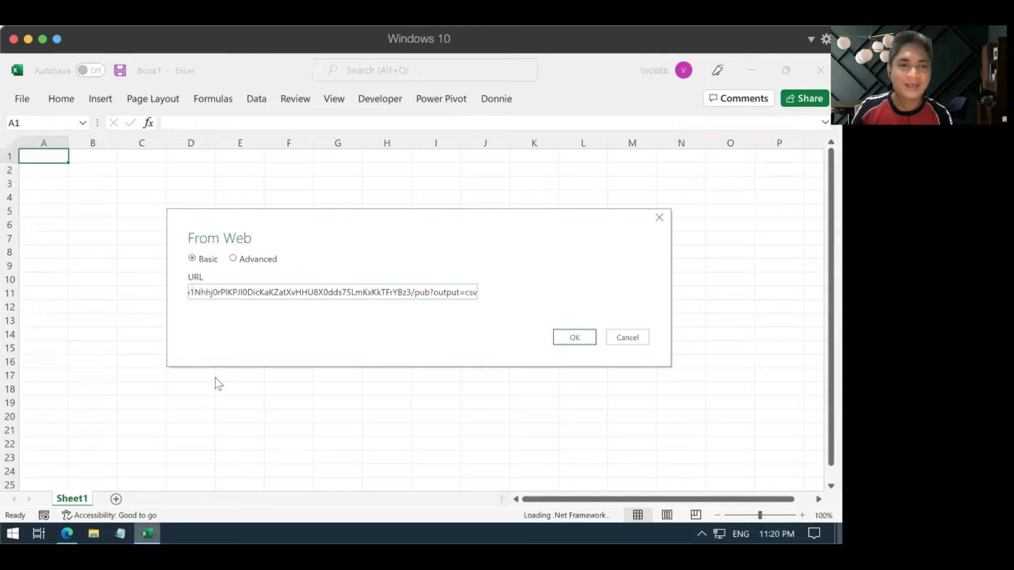
click(580, 340)
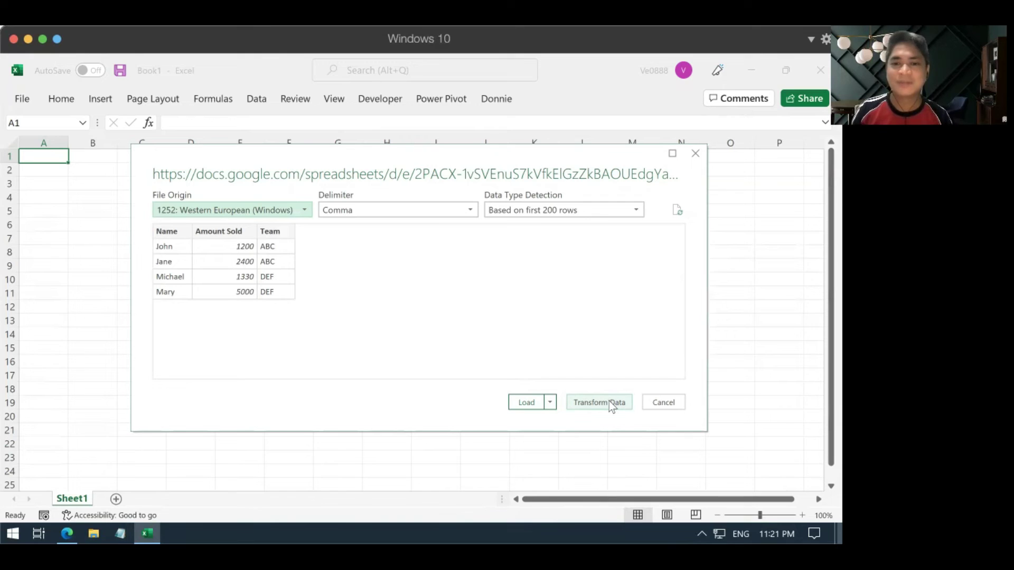
Step: Load the previewed Name, Amount Sold and Team table into the workbook
click(528, 402)
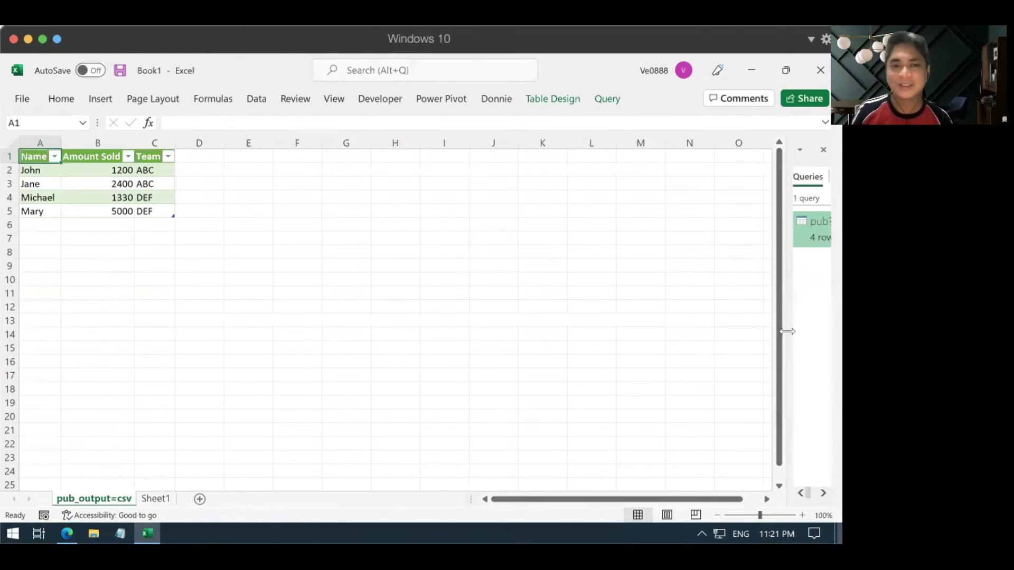
Step: Widen then close the Queries & Connections pane, and restore Excel to a smaller window over Google Sheets
drag(787, 331, 696, 335)
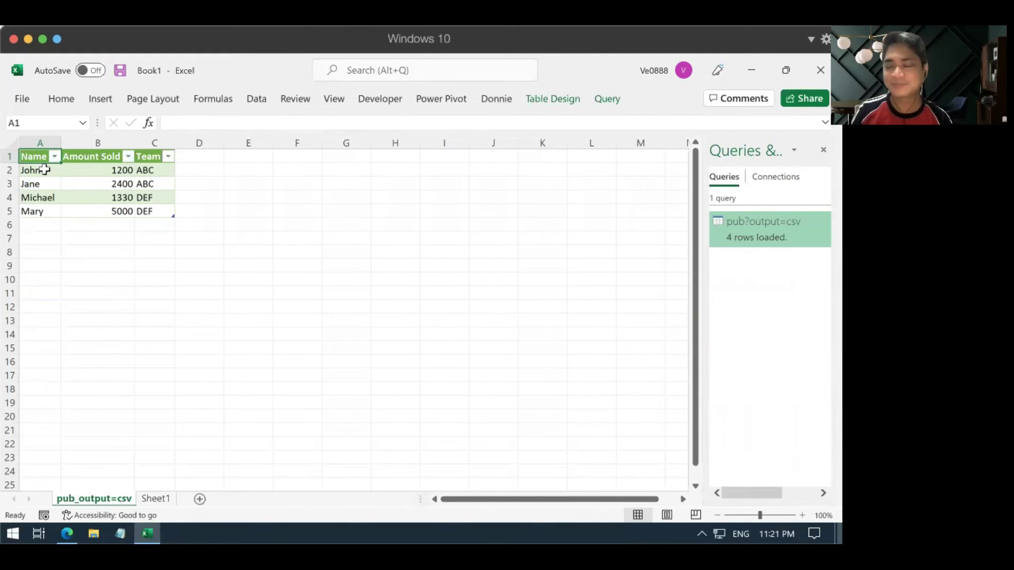
drag(703, 258, 586, 258)
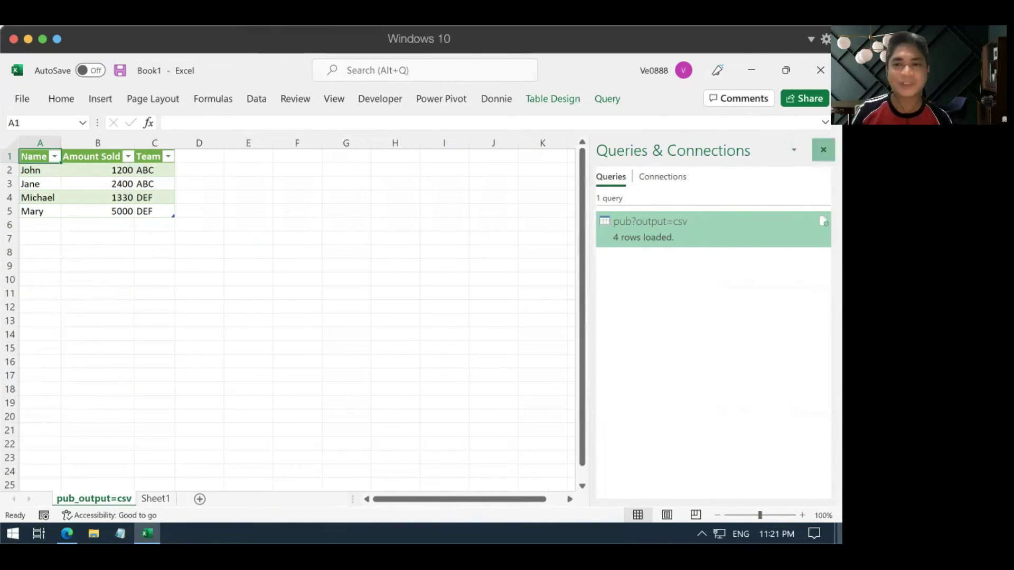
click(823, 150)
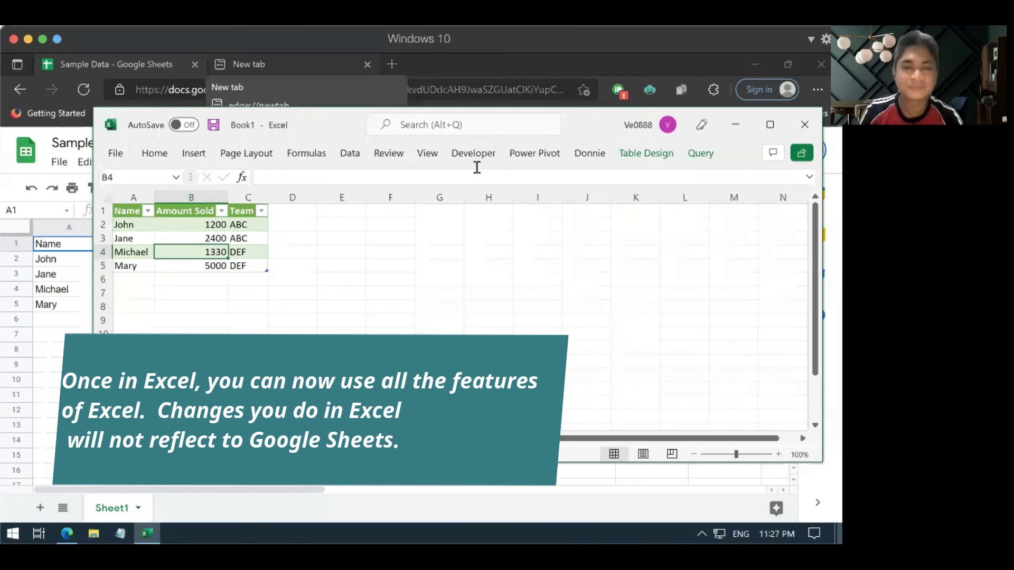
click(767, 125)
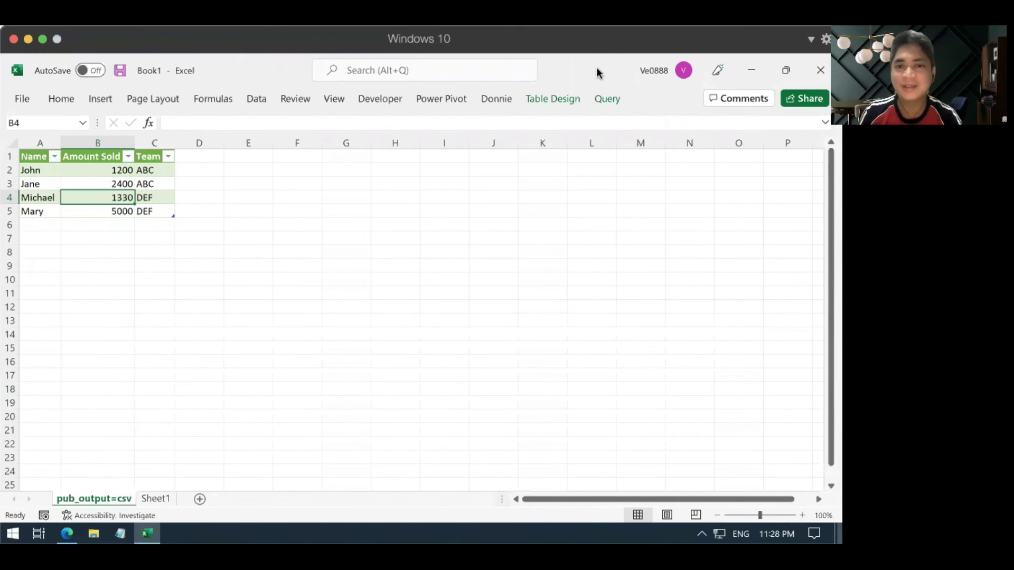
drag(585, 66, 583, 120)
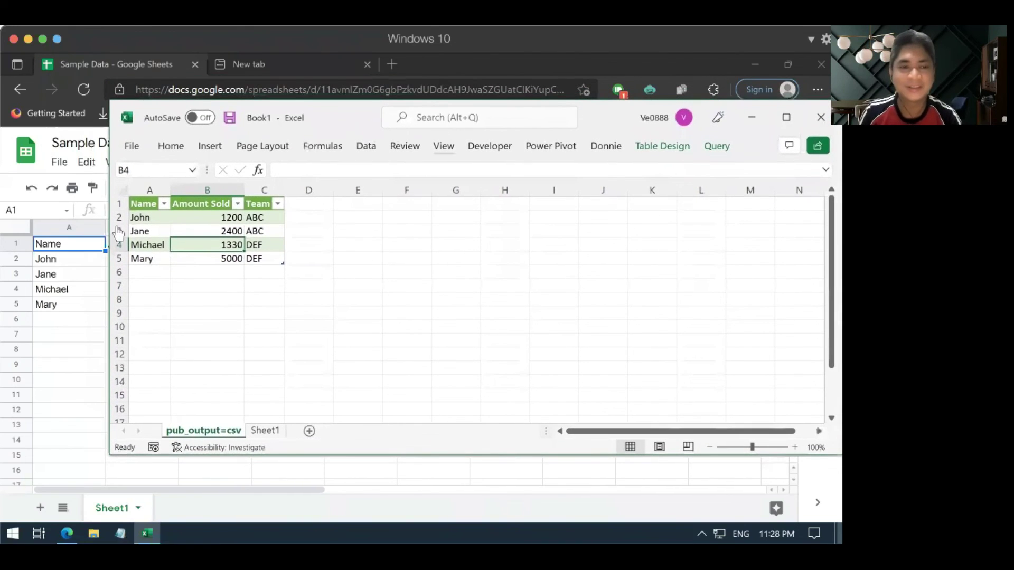
Step: Add a sixth row in Google Sheets with a name, 1800 and team XYZ, then return to Excel
click(78, 320)
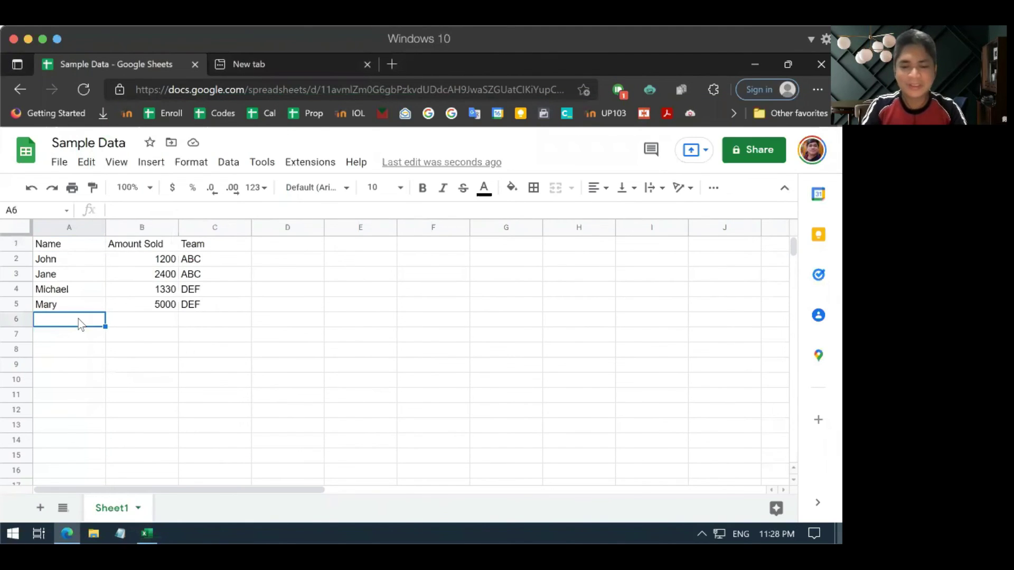
text(Donnie)
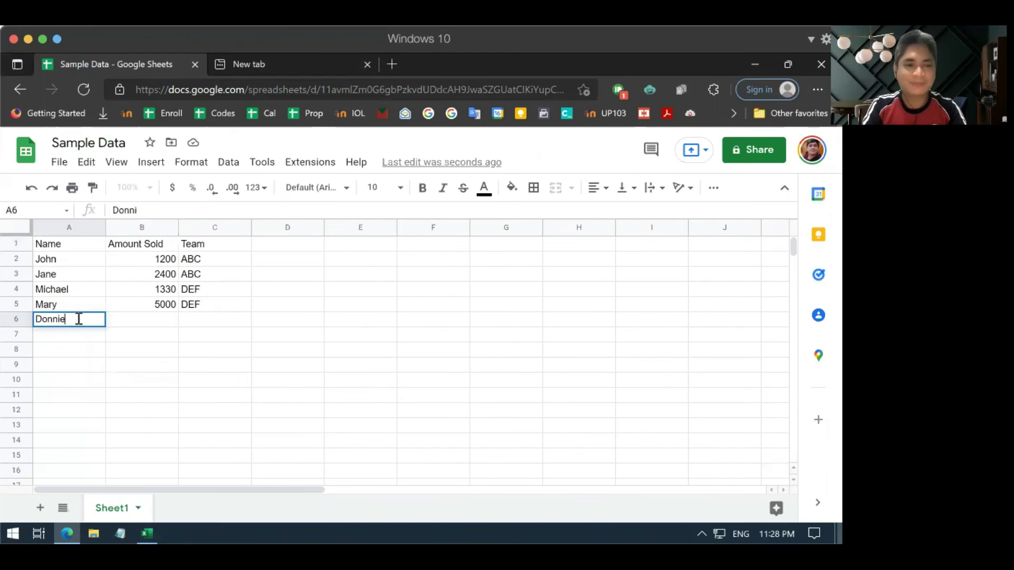
key(Tab)
text(1800)
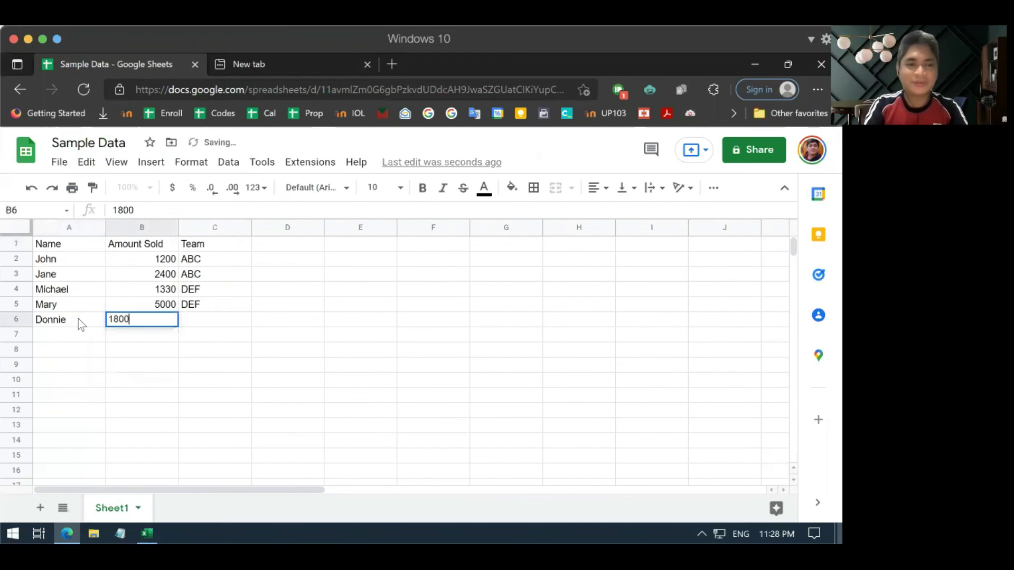
key(Tab)
text(XYZ)
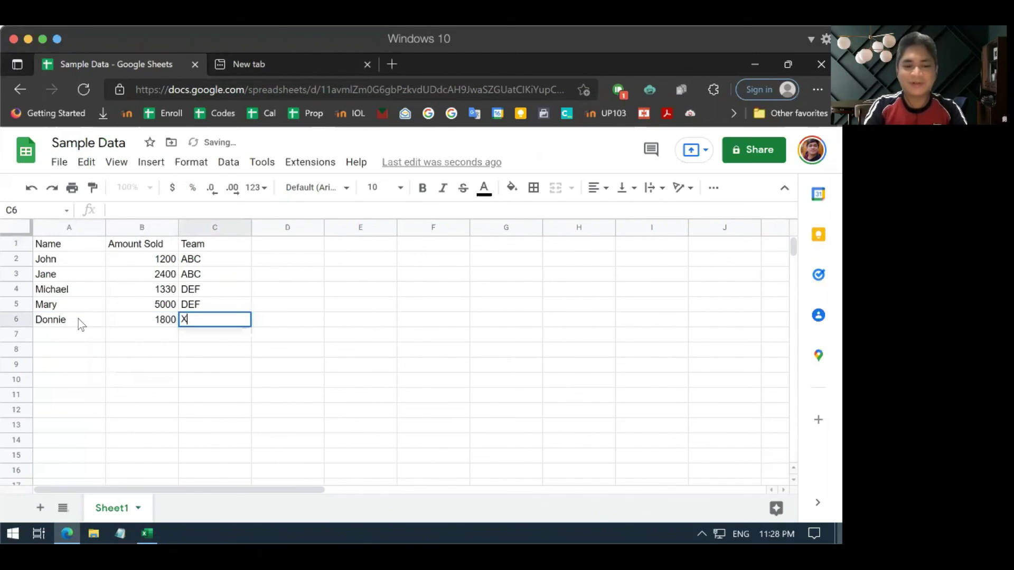
click(131, 289)
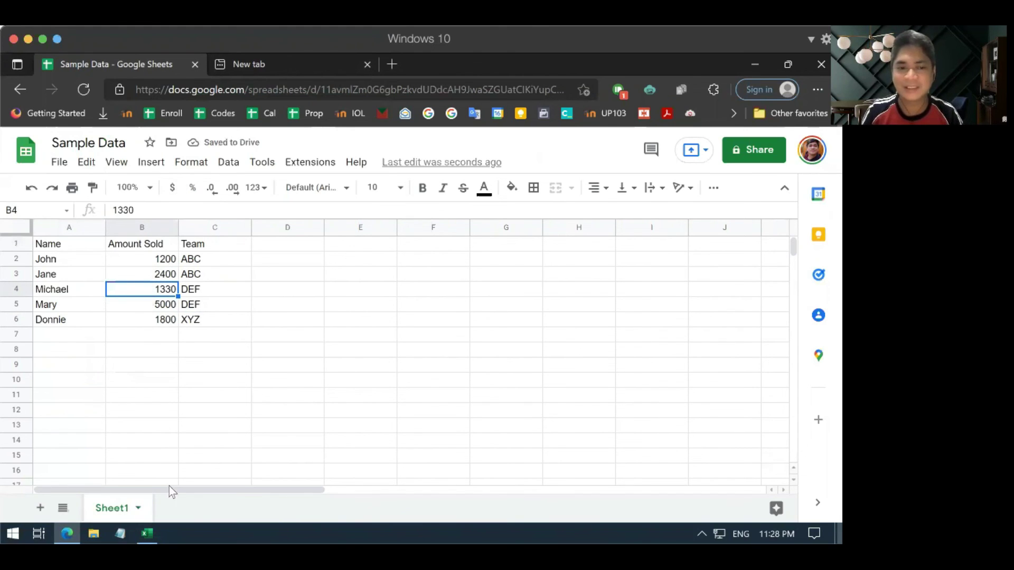
click(147, 533)
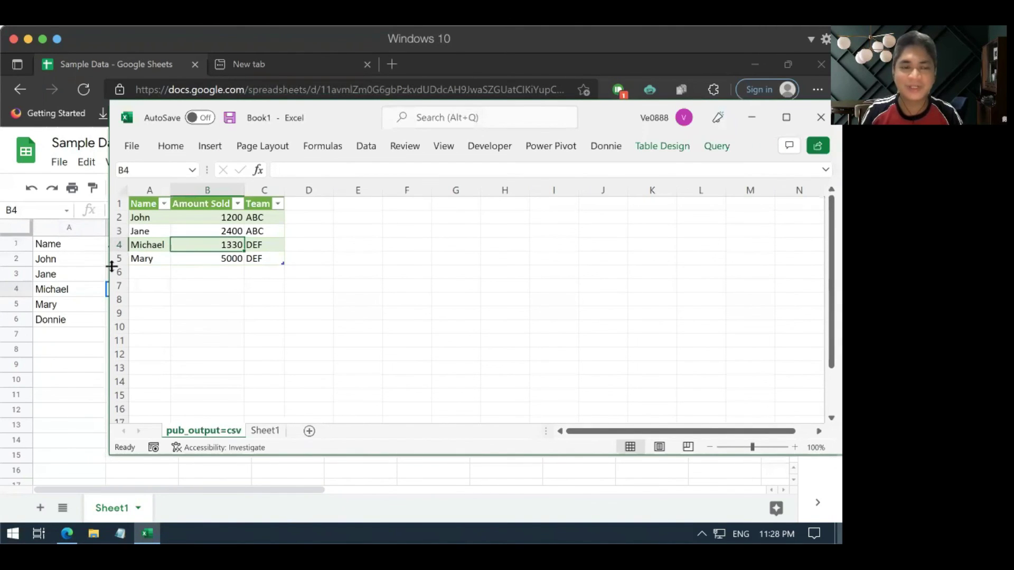
Step: Refresh the imported pub_output=csv table twice until the new 1800, XYZ row appears
right_click(201, 247)
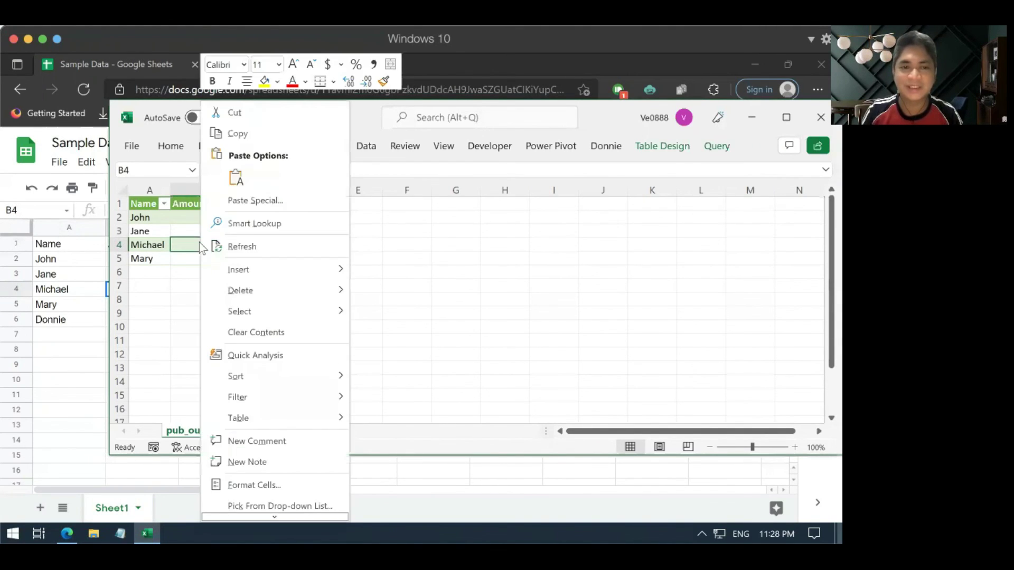
click(256, 248)
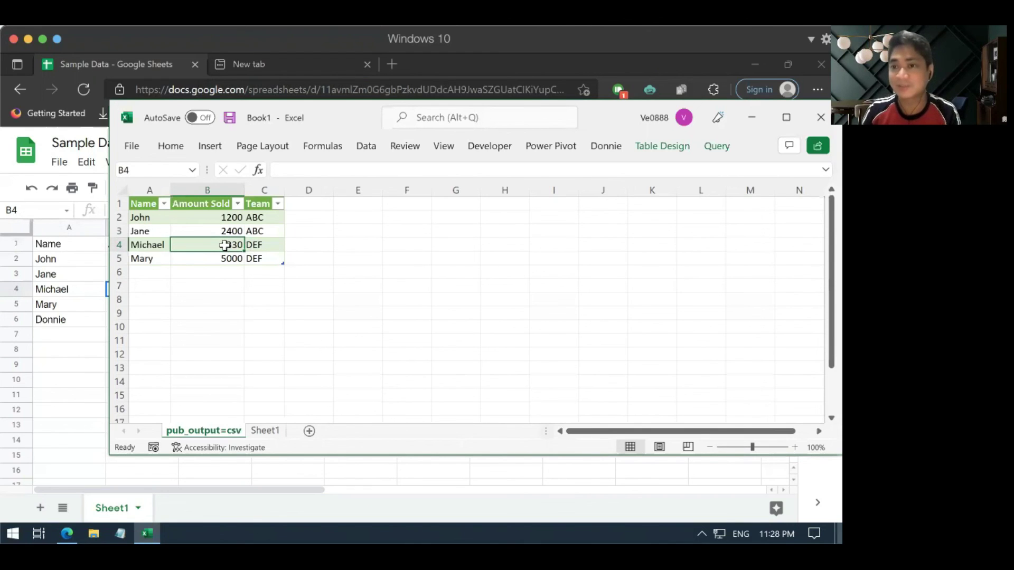
drag(344, 118, 493, 122)
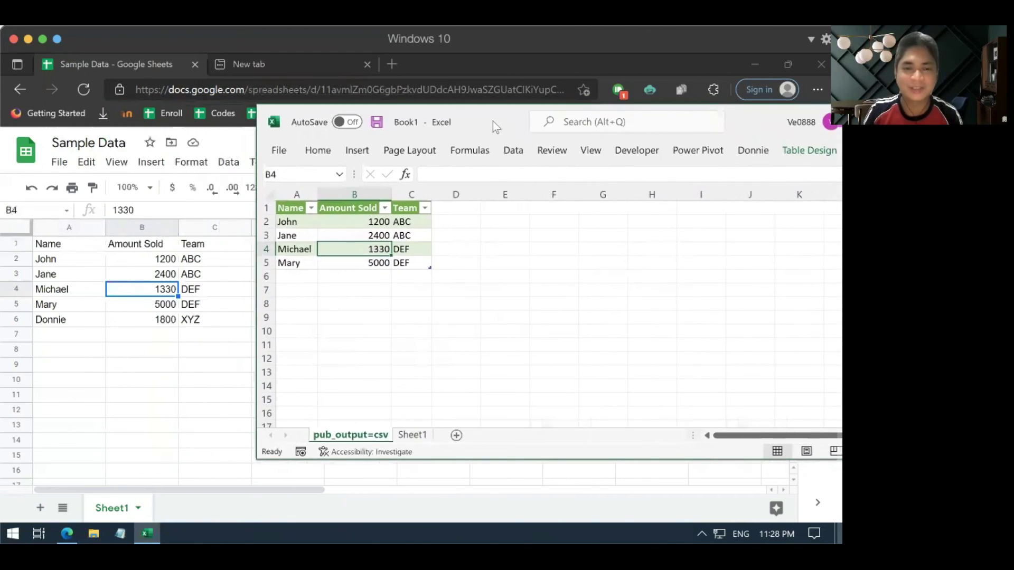
right_click(365, 251)
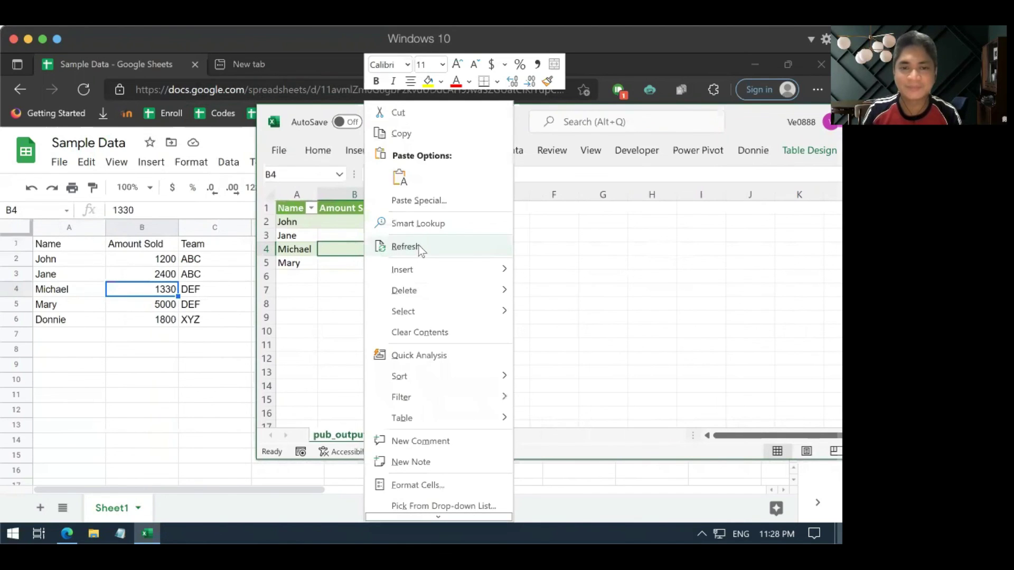
click(418, 245)
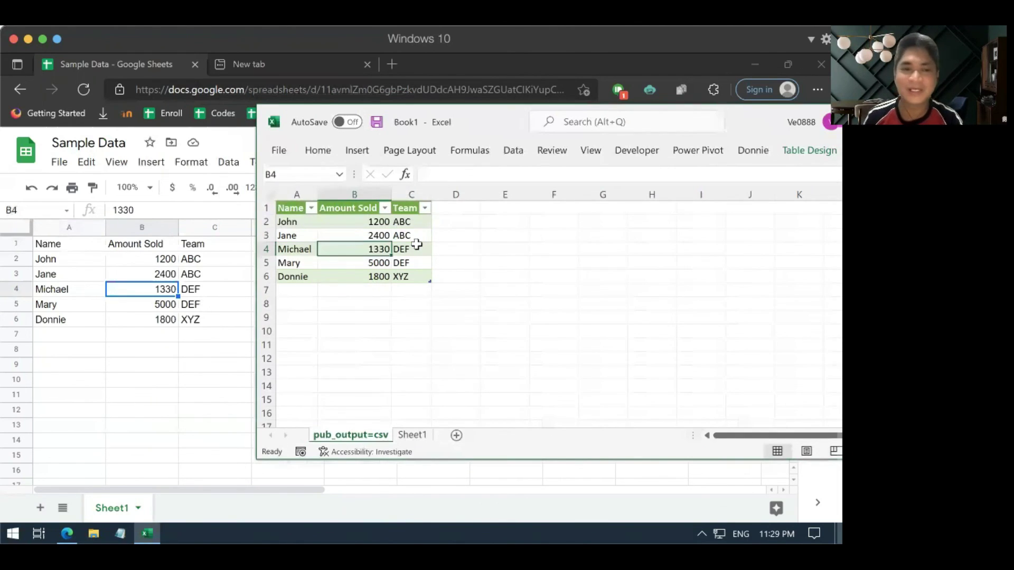
Step: Widen column C so the Team values fit in the imported table
drag(432, 195, 464, 195)
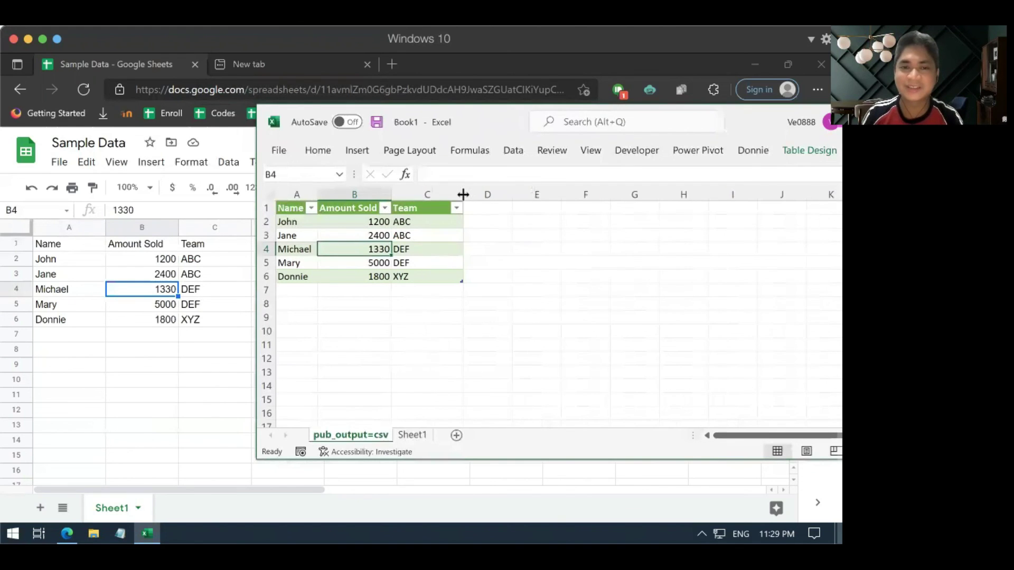